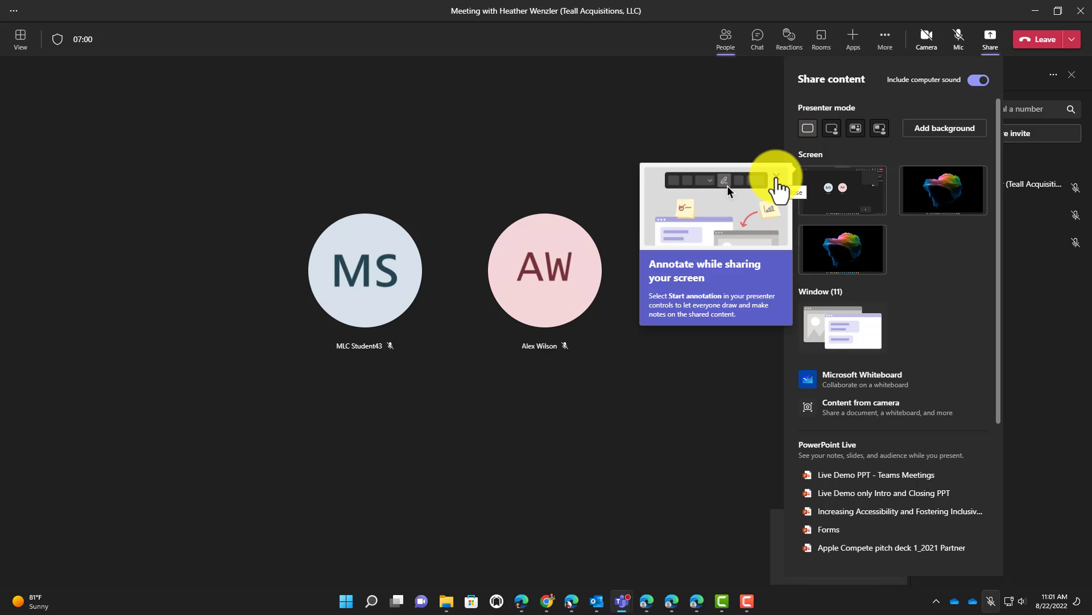
- Share the existing "Classroom Teams Review and New Features" Microsoft Whiteboard in the meeting
left_click(777, 176)
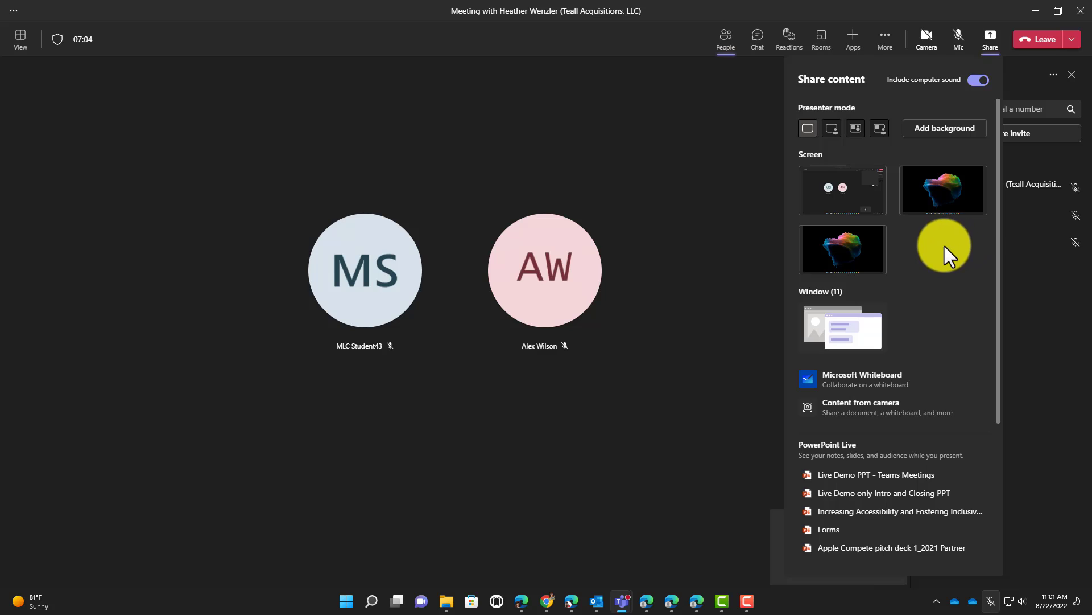
left_click(889, 384)
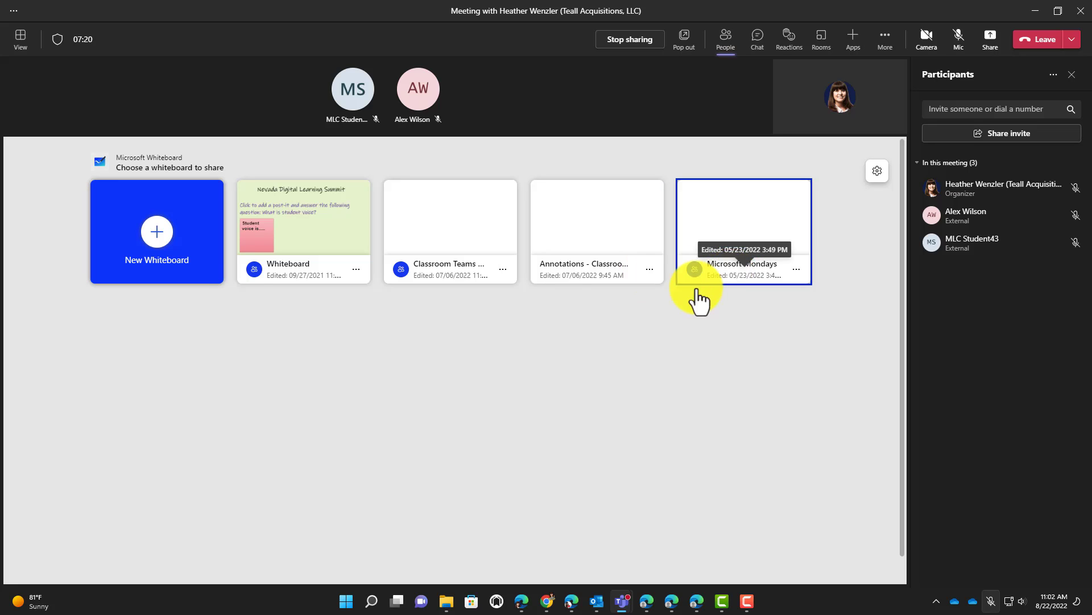
left_click(164, 224)
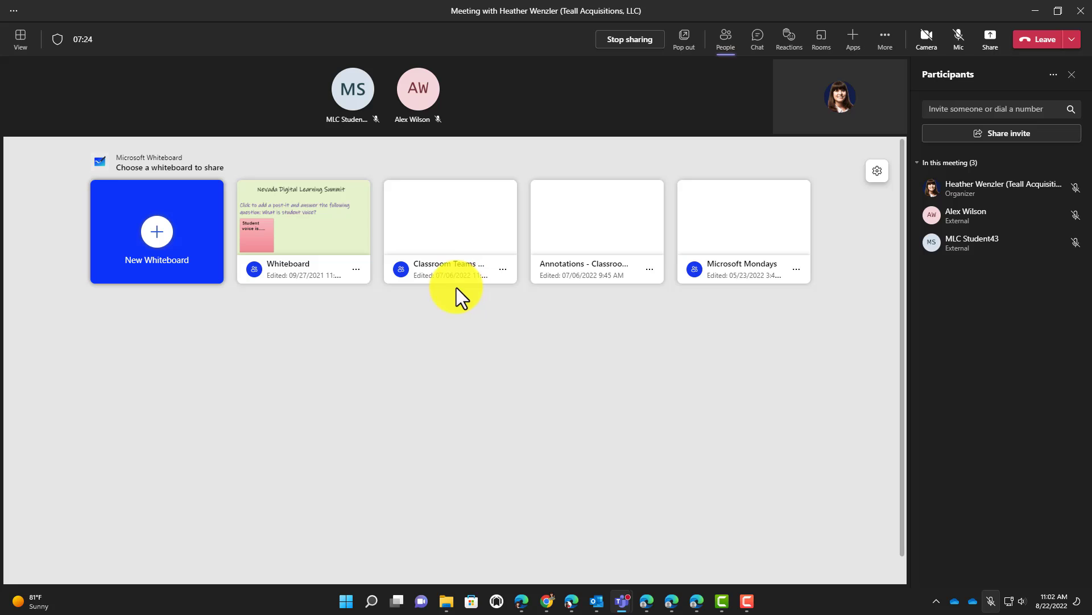
left_click(430, 257)
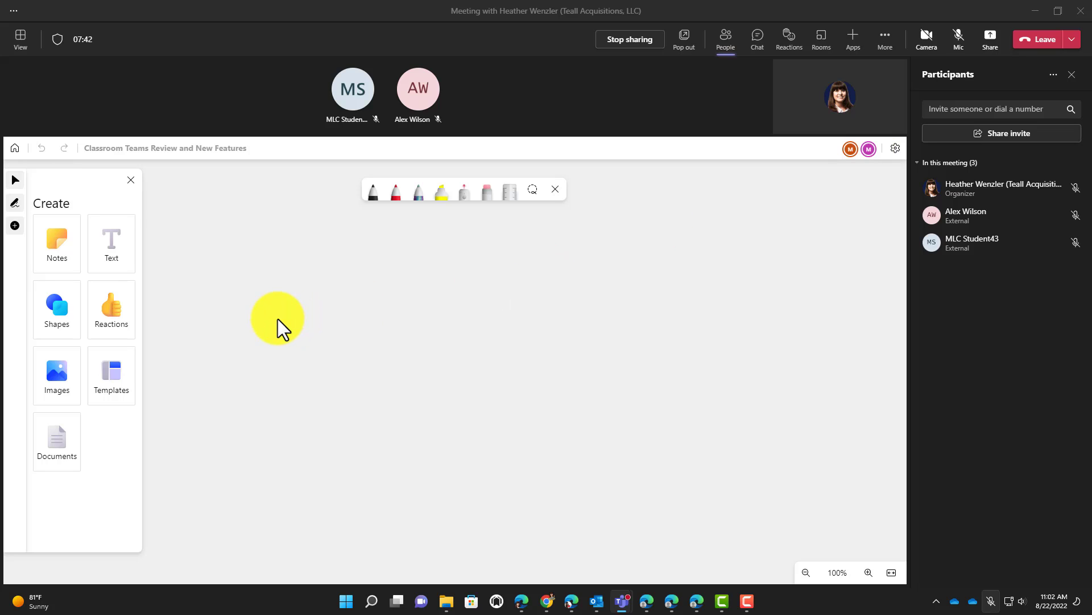
- Insert a periwinkle blue note grid and move it to the left side of the canvas
left_click(59, 248)
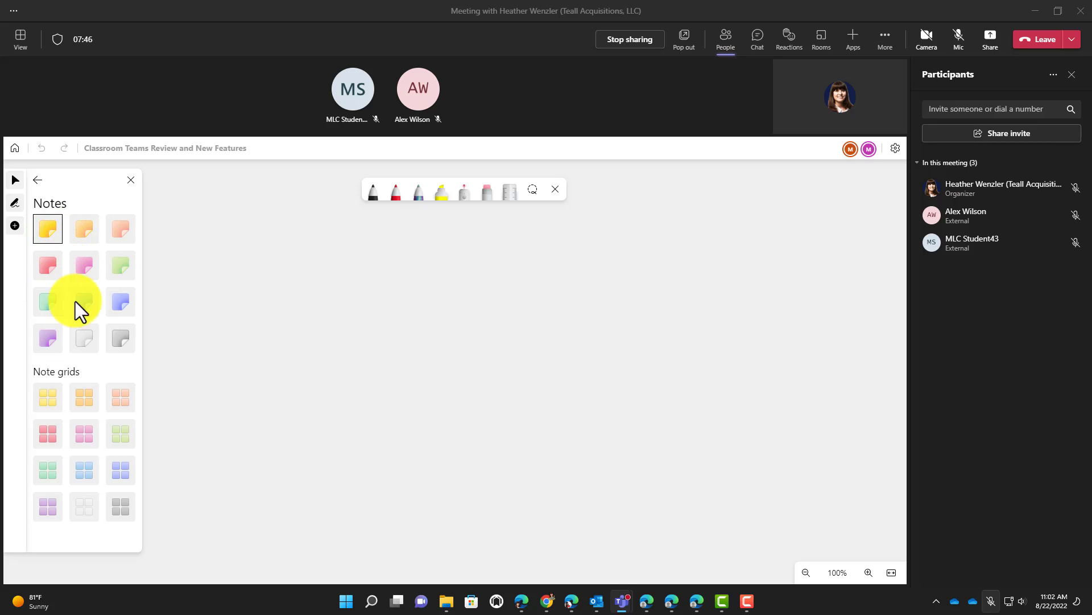
left_click(120, 471)
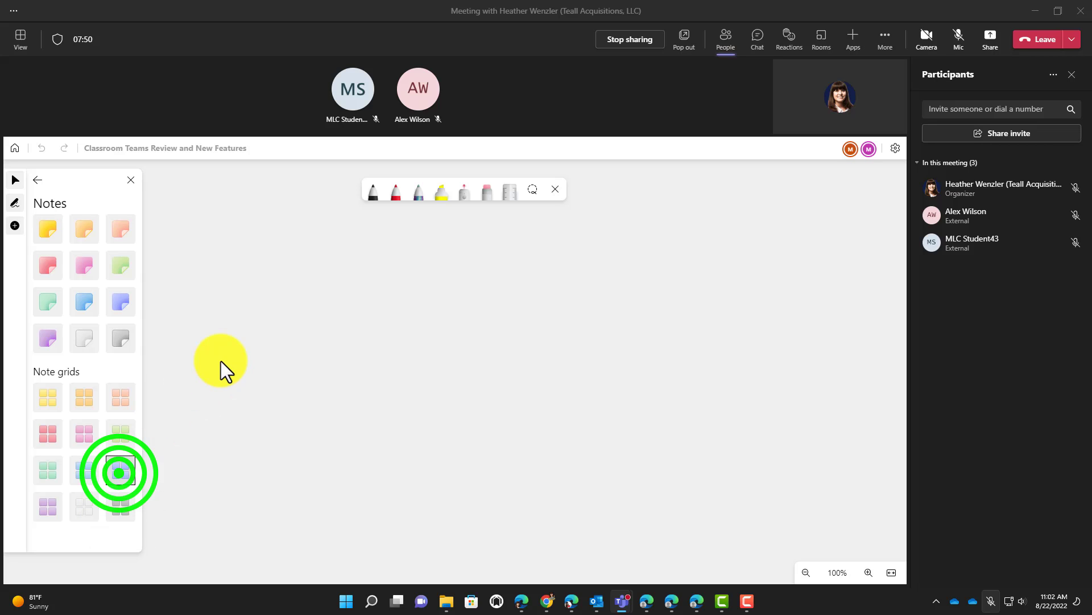
left_click_drag(135, 469, 264, 288)
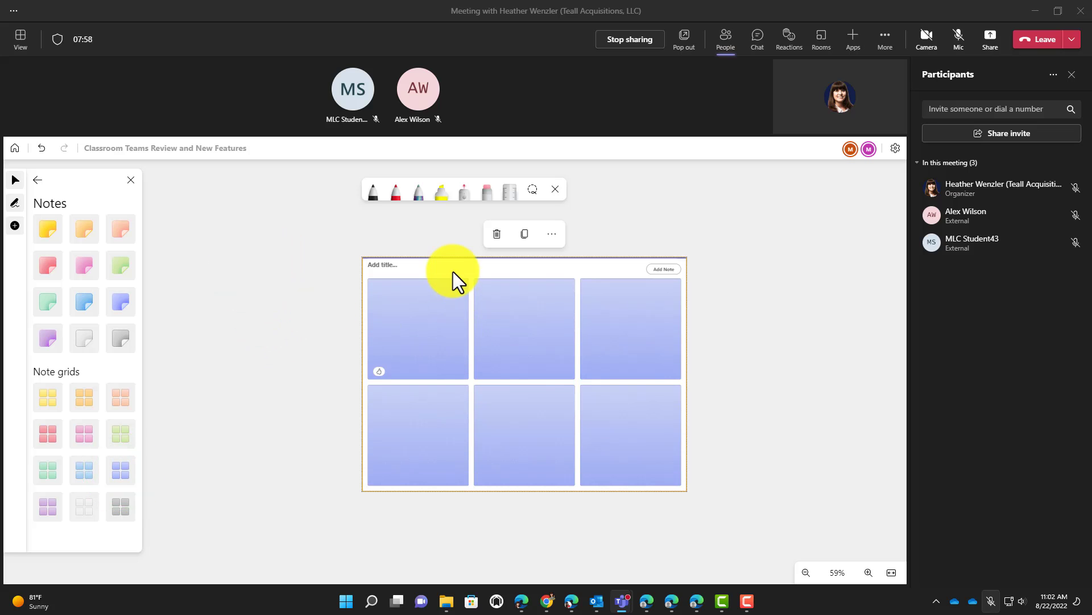
left_click_drag(469, 265, 324, 245)
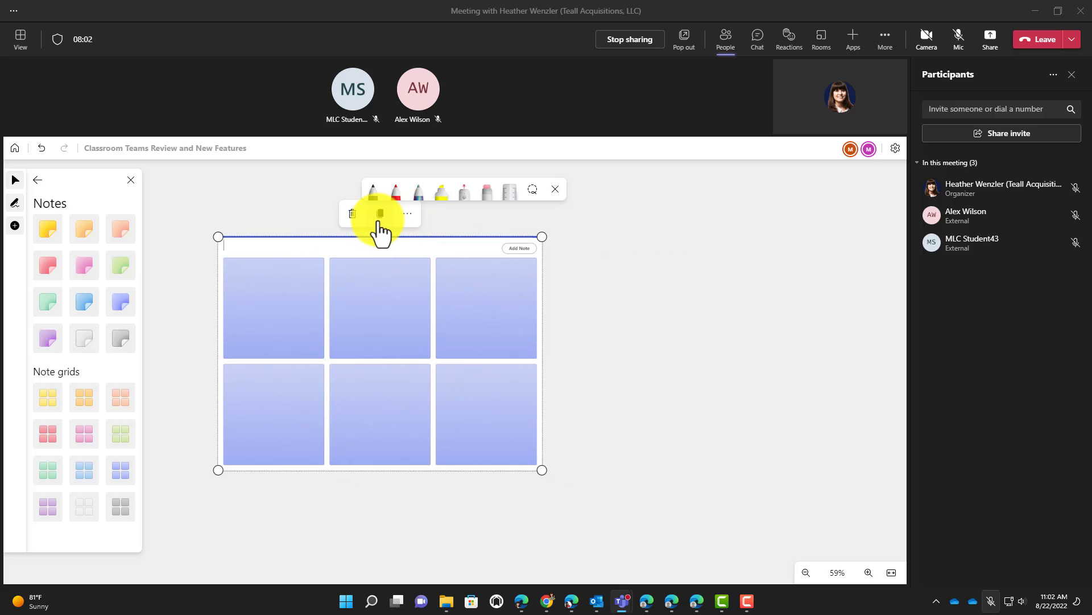
- Copy the note grid and place the duplicate directly against the original's right edge
left_click(380, 214)
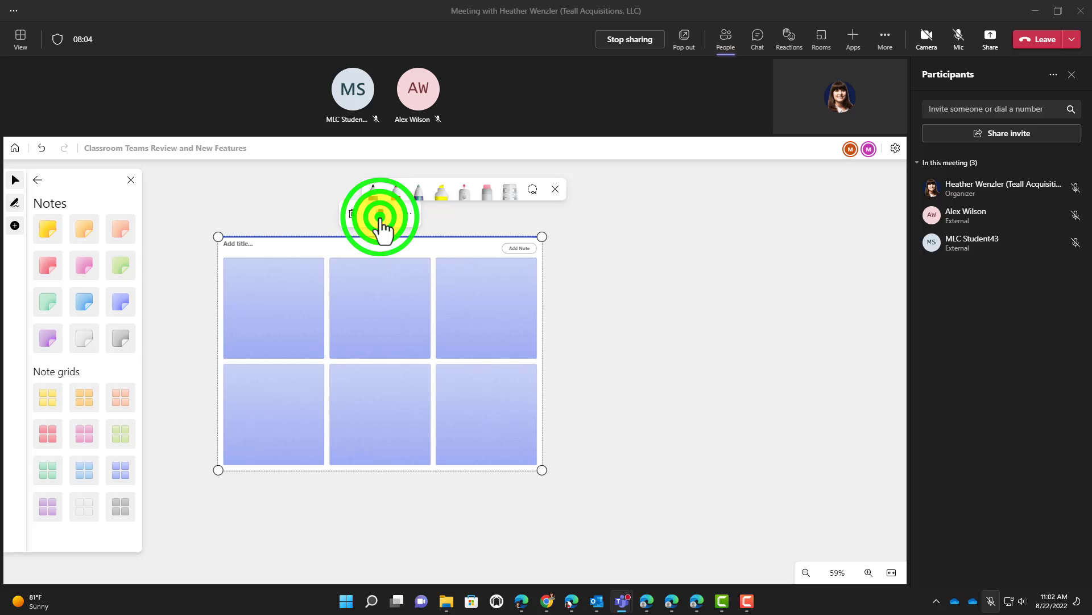
left_click(572, 318)
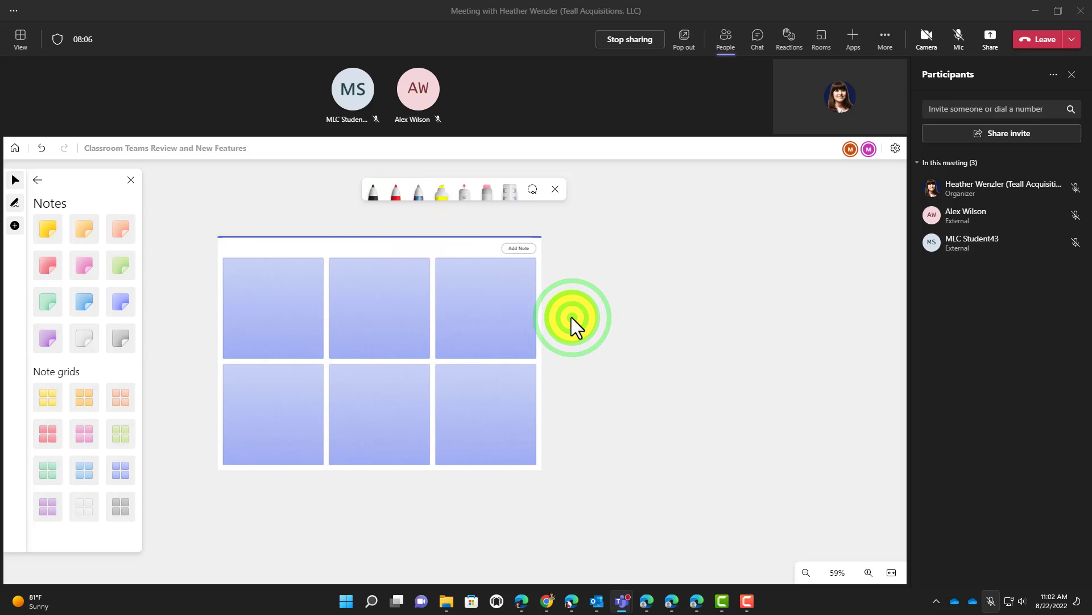
key("ctrl+v")
left_click_drag(618, 379, 705, 251)
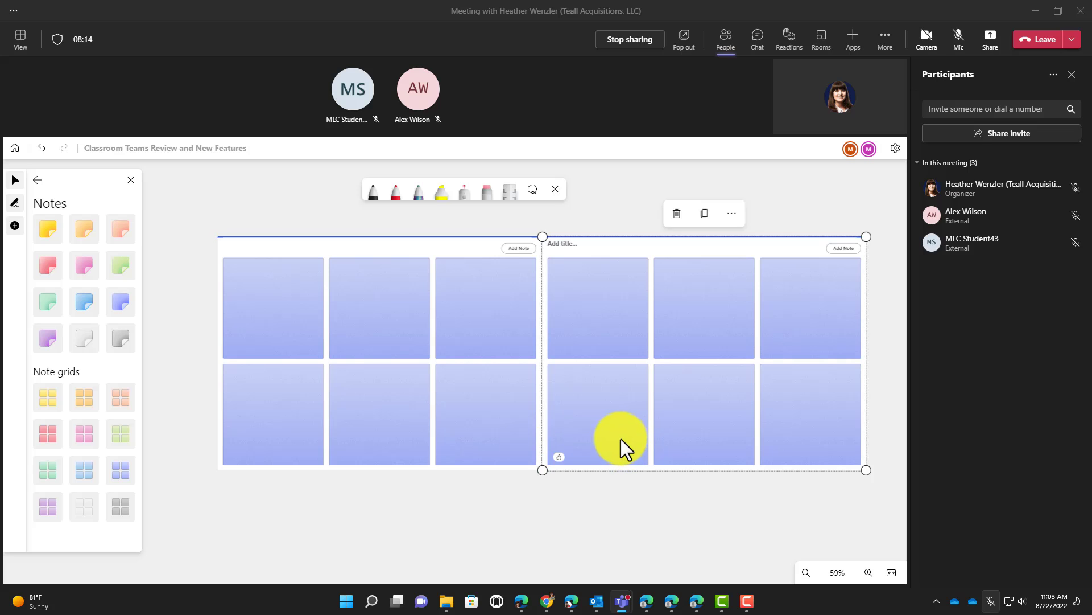
- Recolour the first note of the left grid light orange, and delete that note
left_click(304, 327)
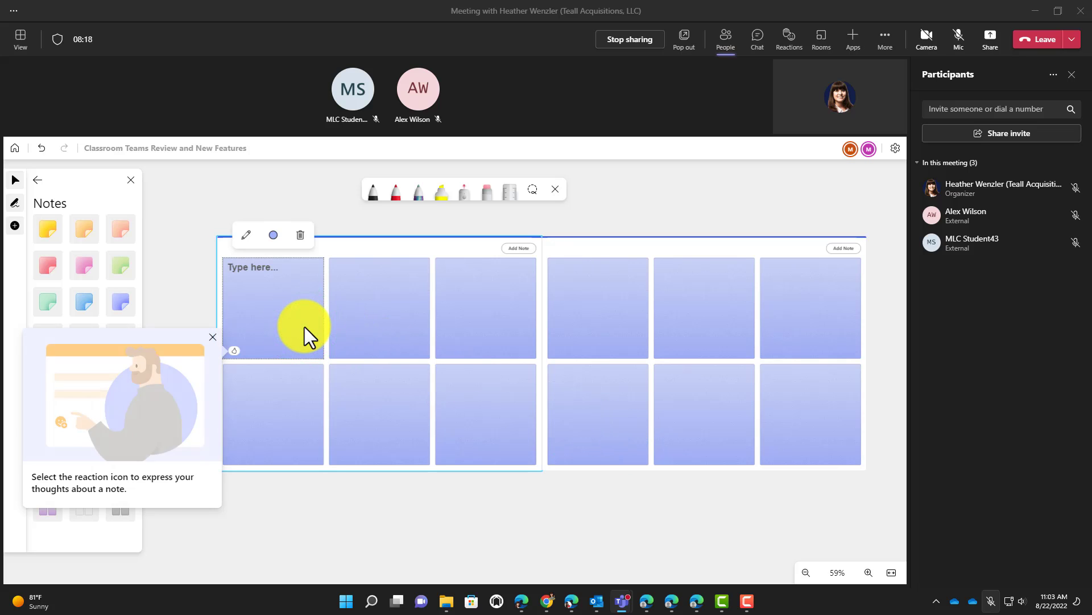
left_click(382, 321)
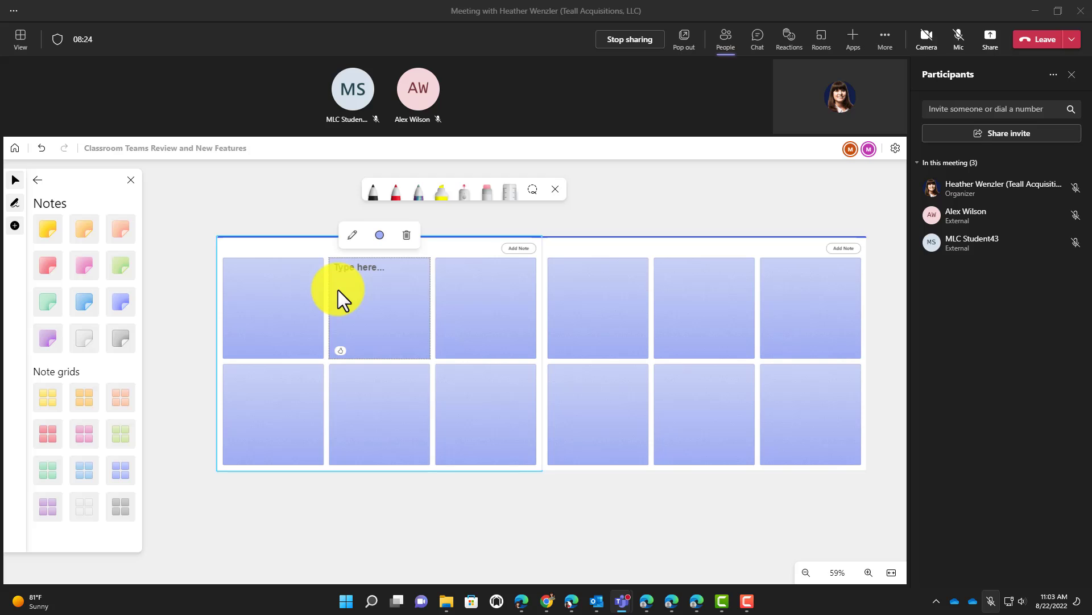
left_click(302, 292)
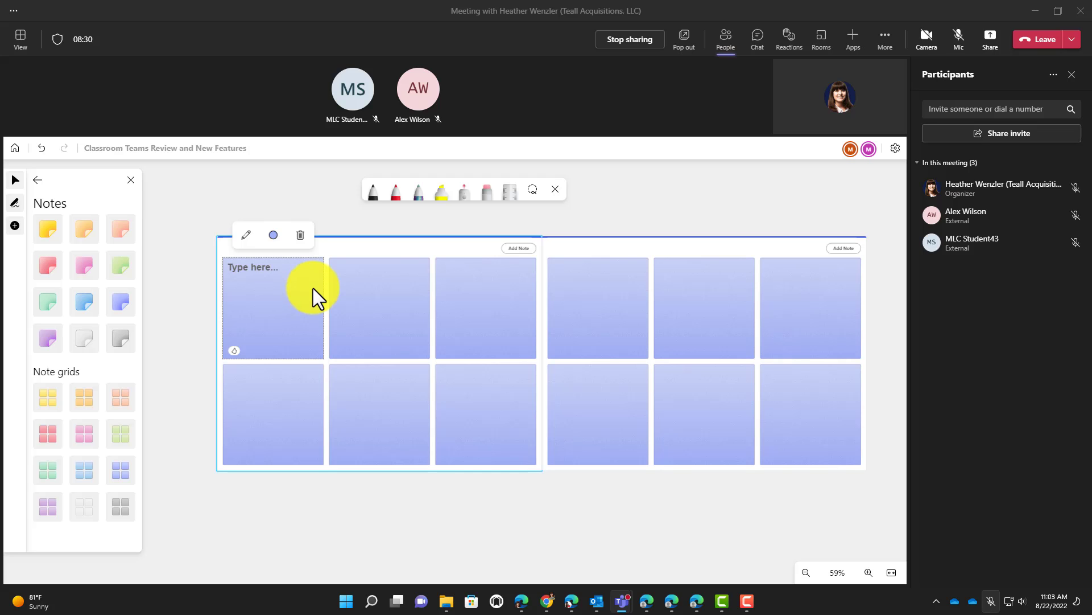
left_click(246, 235)
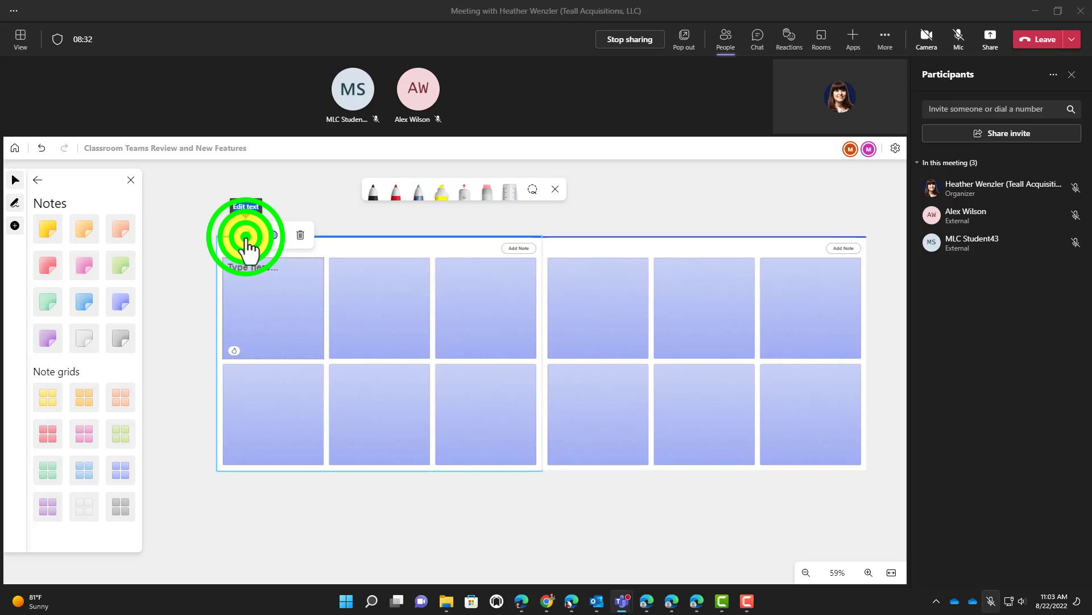
left_click(272, 237)
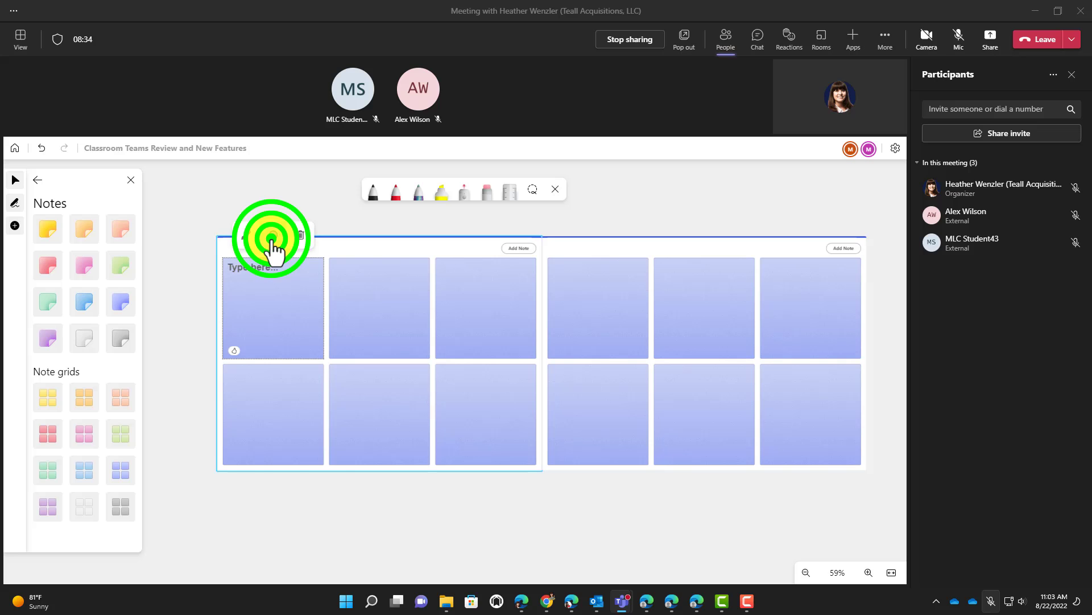
left_click(274, 410)
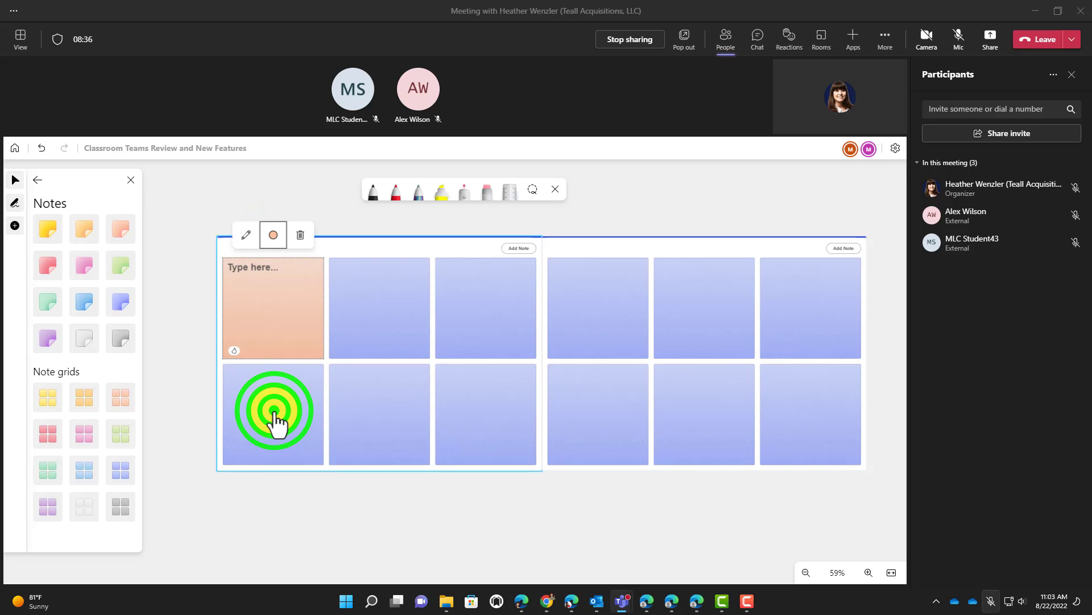
left_click(298, 245)
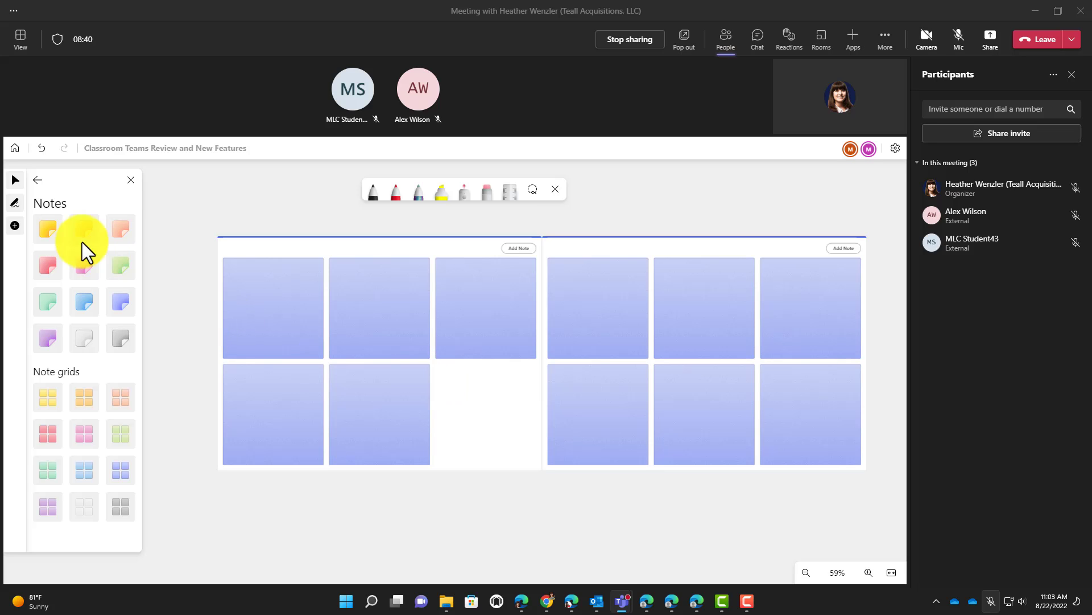
- Add a text box reading "Hello" above the left note grid
left_click(38, 180)
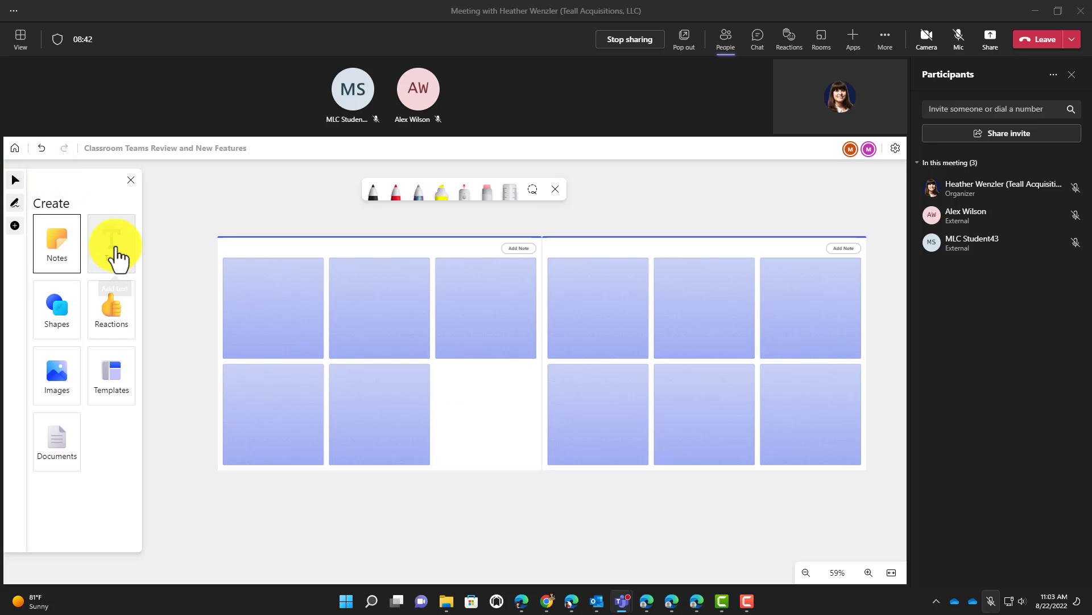
left_click(113, 246)
left_click(233, 206)
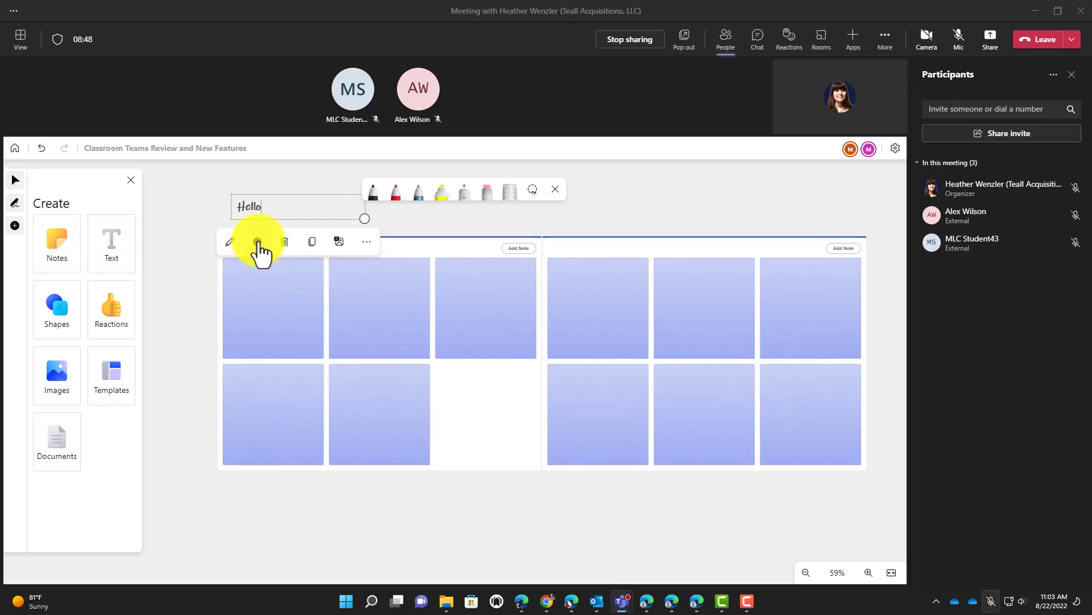
double_click(244, 203)
- Colour the "Hello" text red and enlarge its text box
left_click(258, 241)
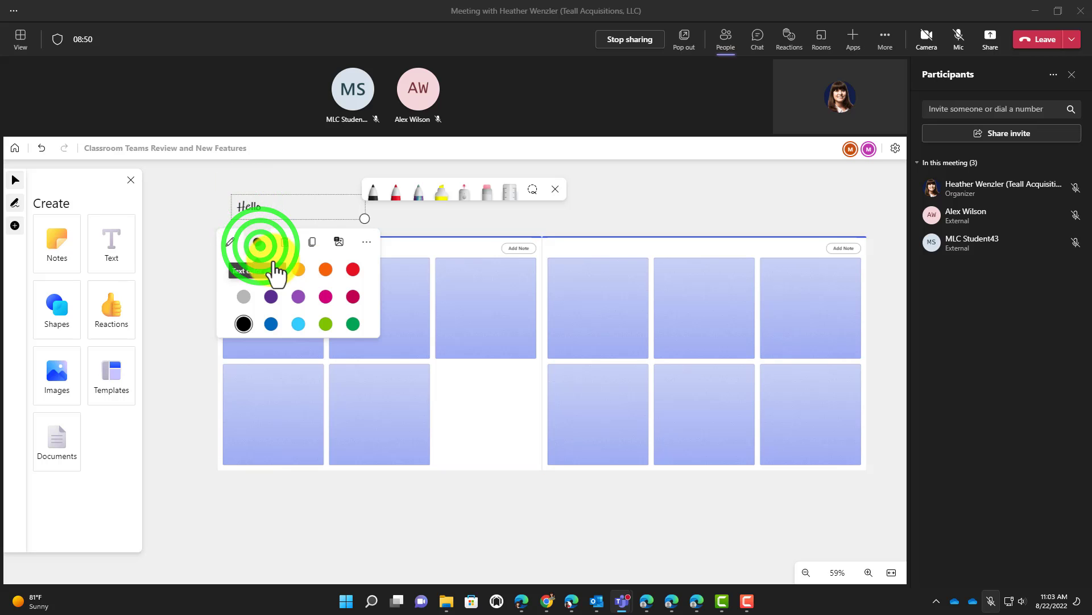
left_click(352, 264)
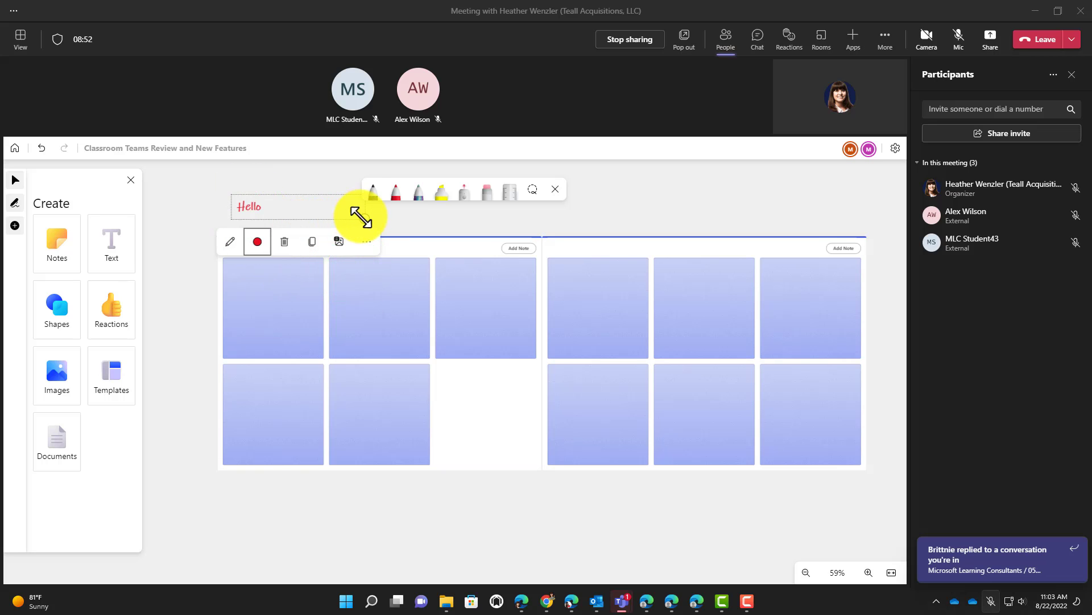
left_click_drag(365, 219, 430, 230)
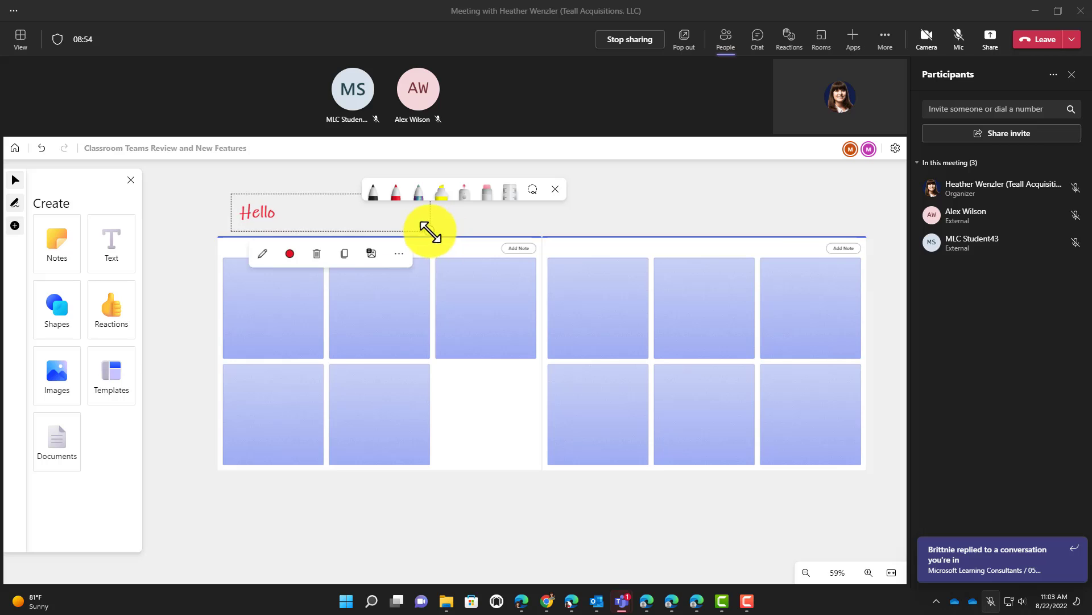
- Insert a block arrow shape and place it left of the grids, pointing at the lower row of notes
left_click(56, 311)
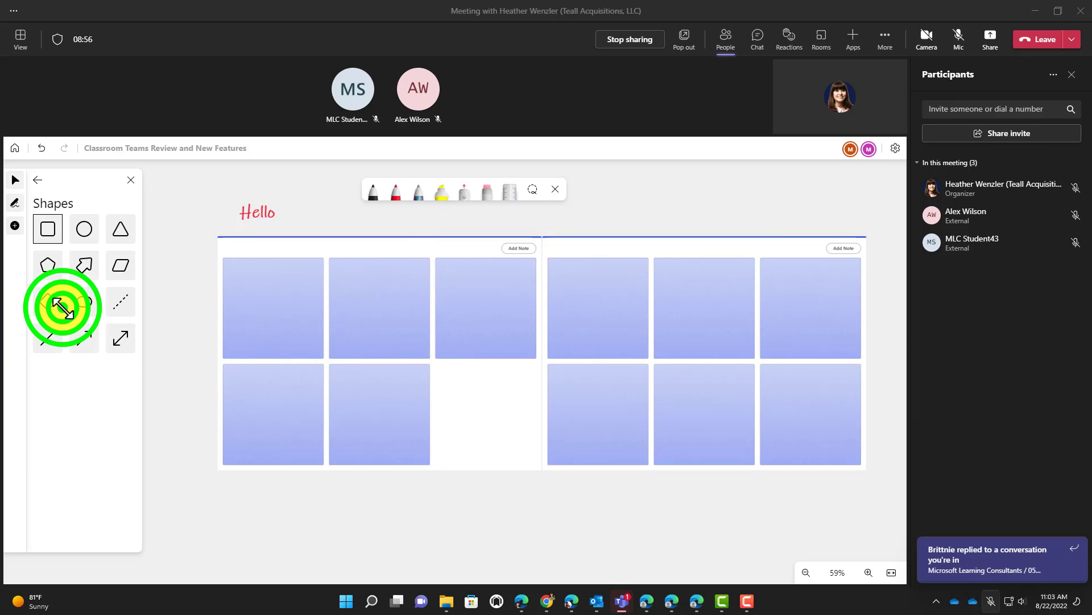
left_click(85, 259)
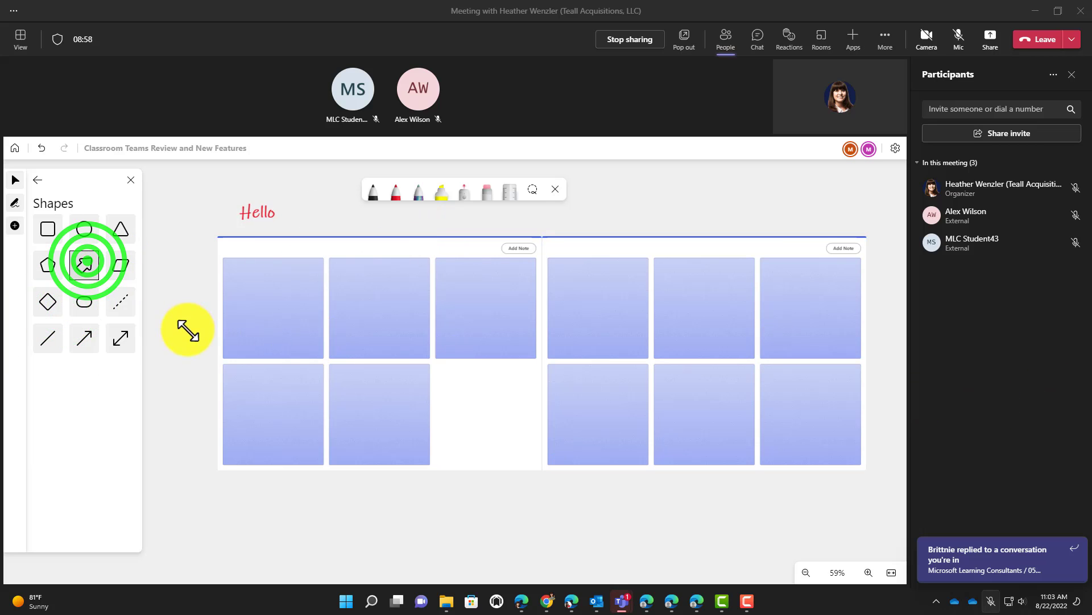
left_click(205, 352)
left_click(84, 265)
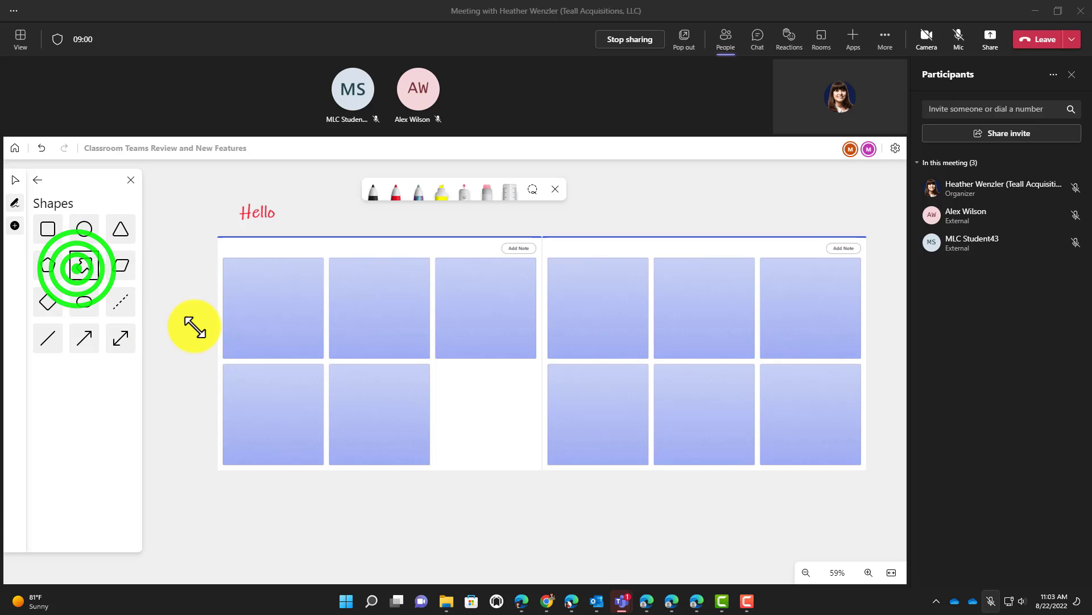
left_click(196, 325)
left_click_drag(197, 326, 193, 403)
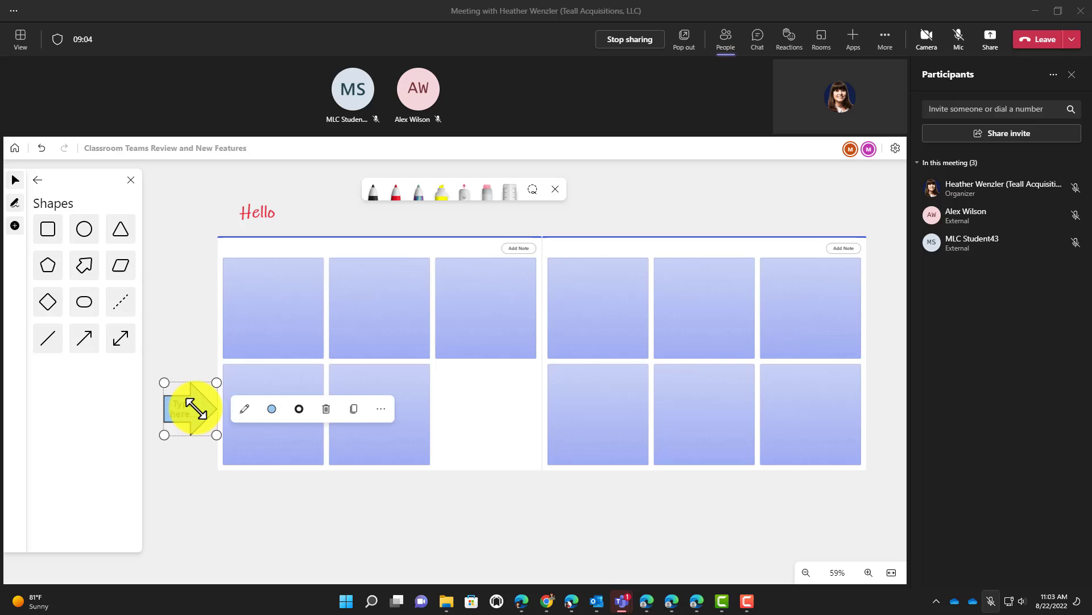
- Fill the block arrow with light purple and label it "Hi"
left_click(274, 410)
left_click(407, 394)
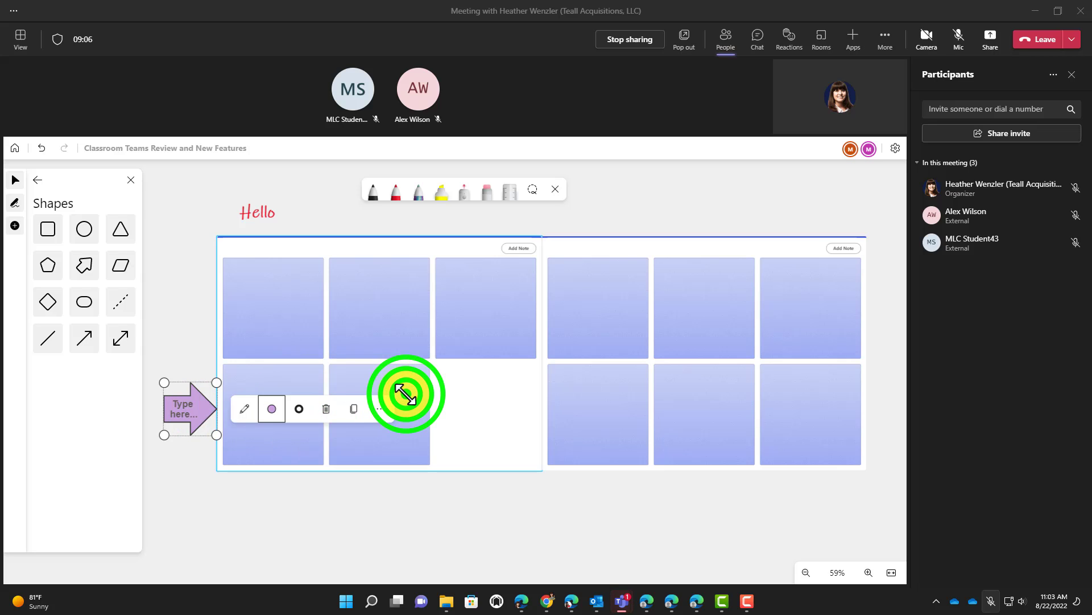
left_click(179, 405)
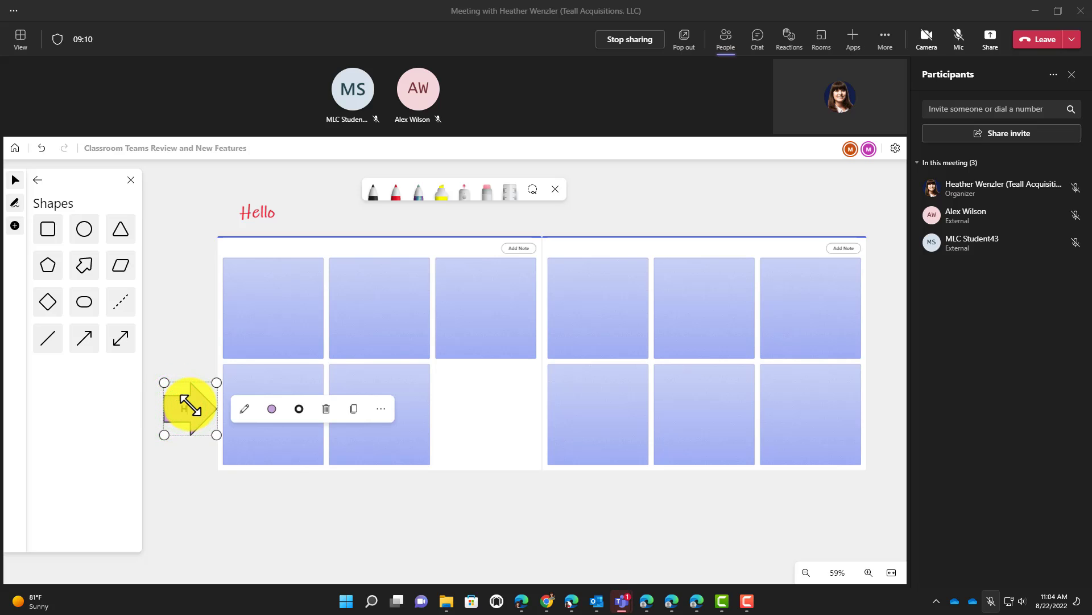
- Add a green check mark reaction and position it in the lower right corner of the left grid's first note
left_click(40, 179)
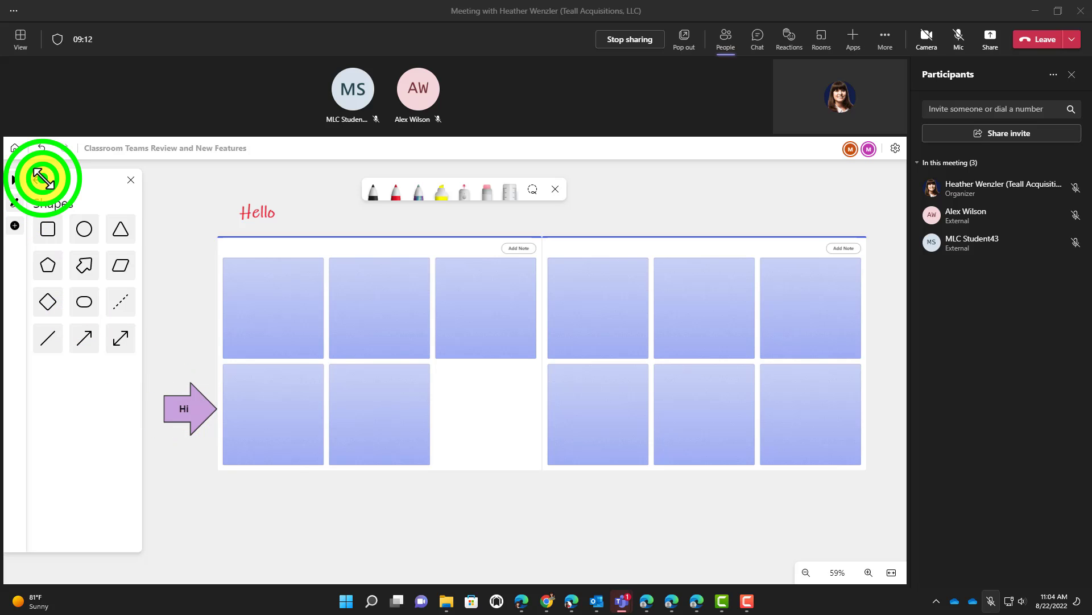
left_click(107, 312)
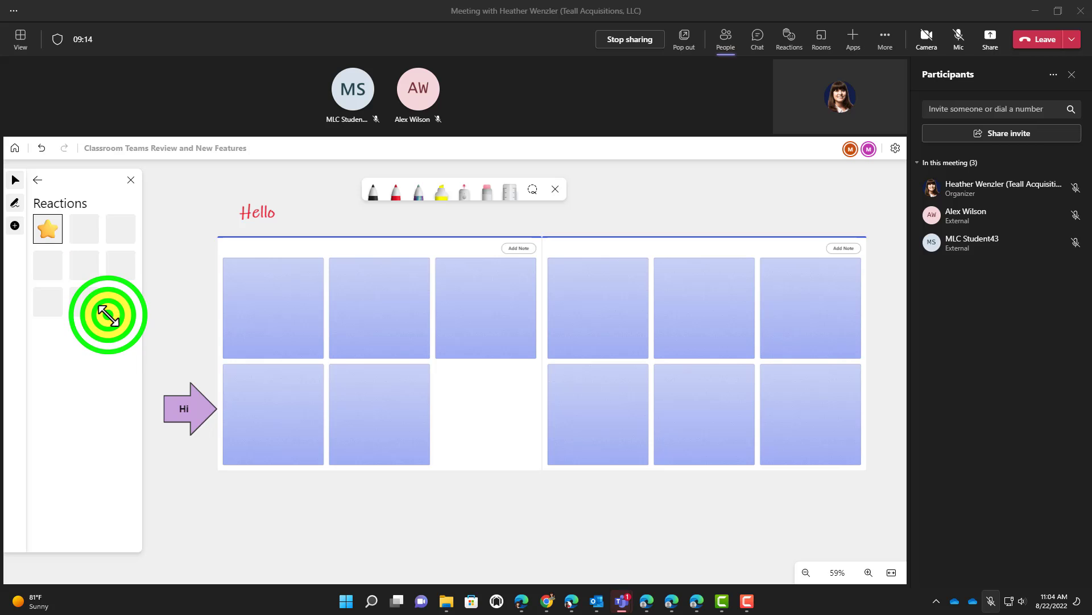
left_click(121, 226)
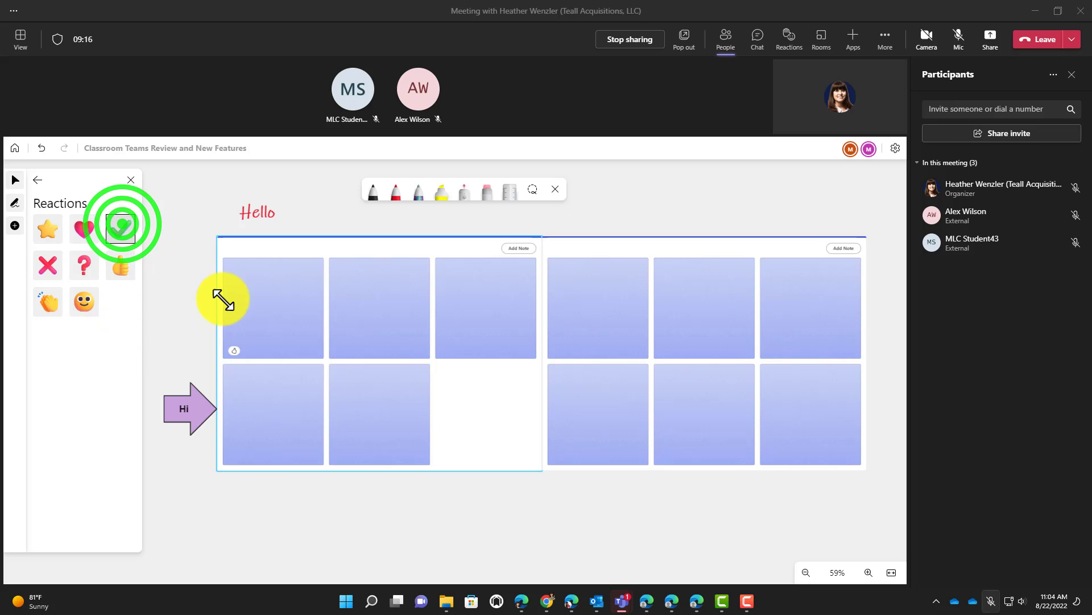
left_click(117, 226)
left_click(245, 310)
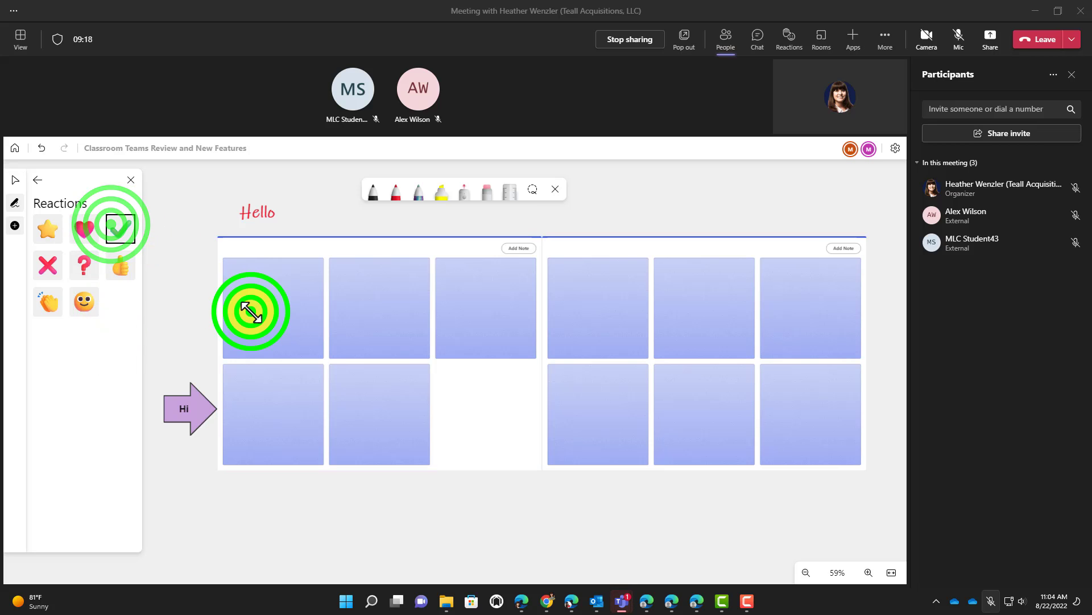
left_click_drag(261, 304, 308, 344)
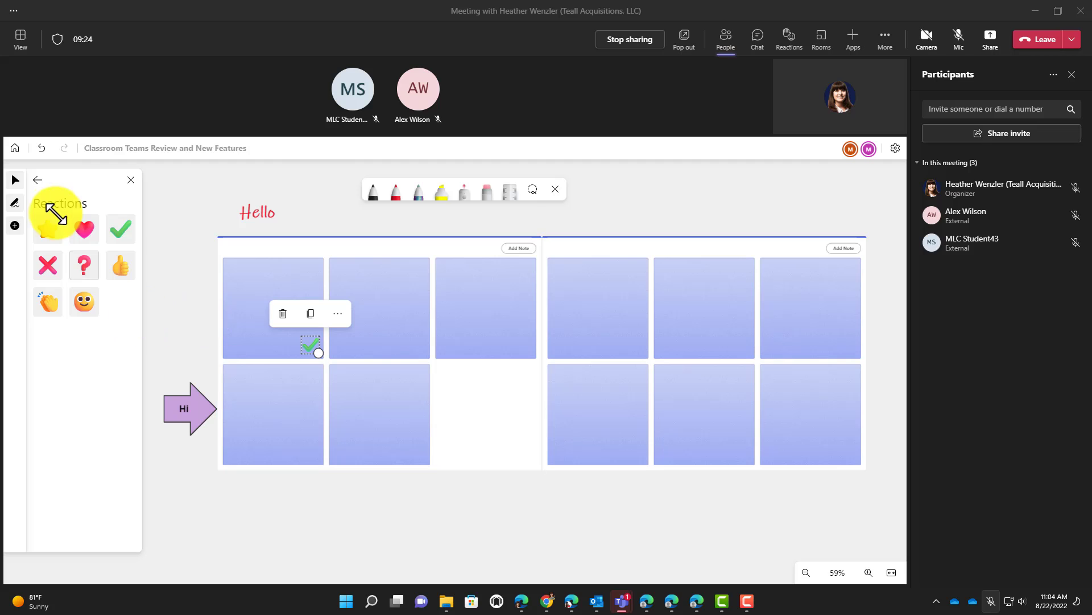
left_click(39, 180)
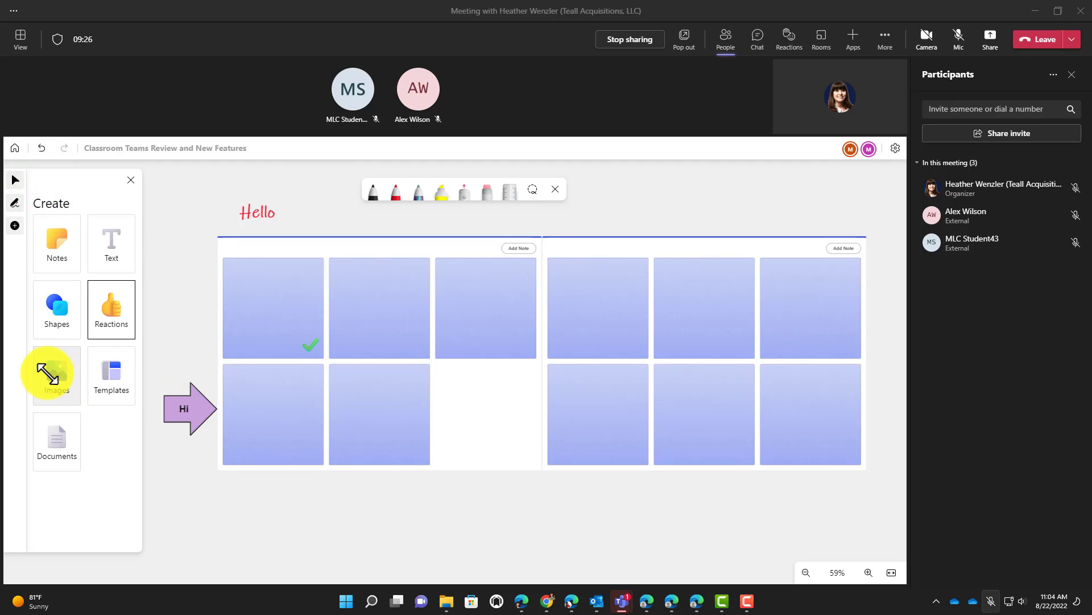
- Try to insert the bald eagle picture from the Animals category of Bing Images
left_click(49, 371)
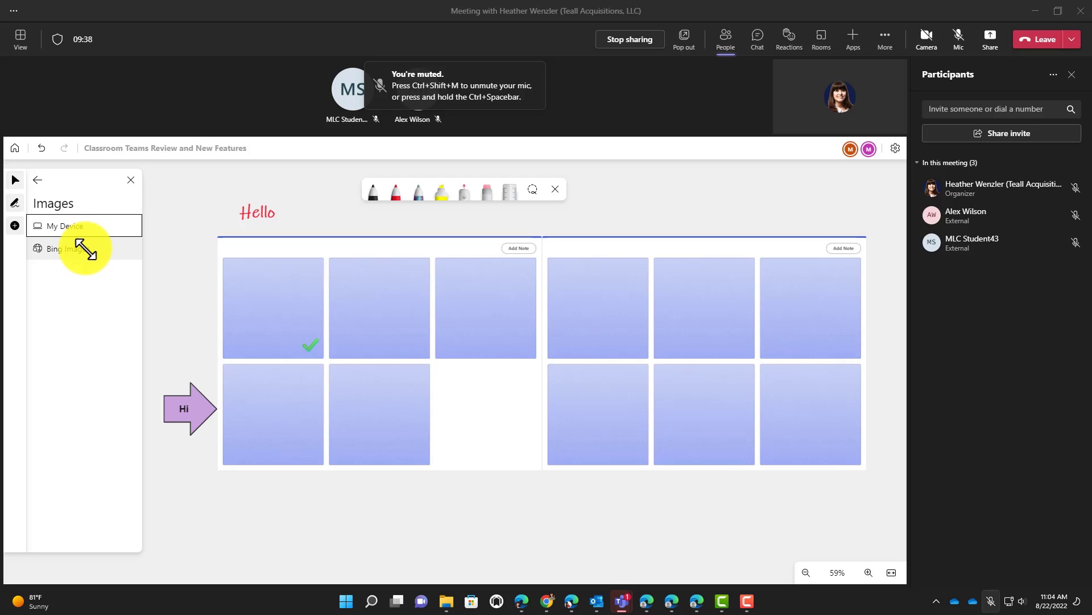
left_click(73, 247)
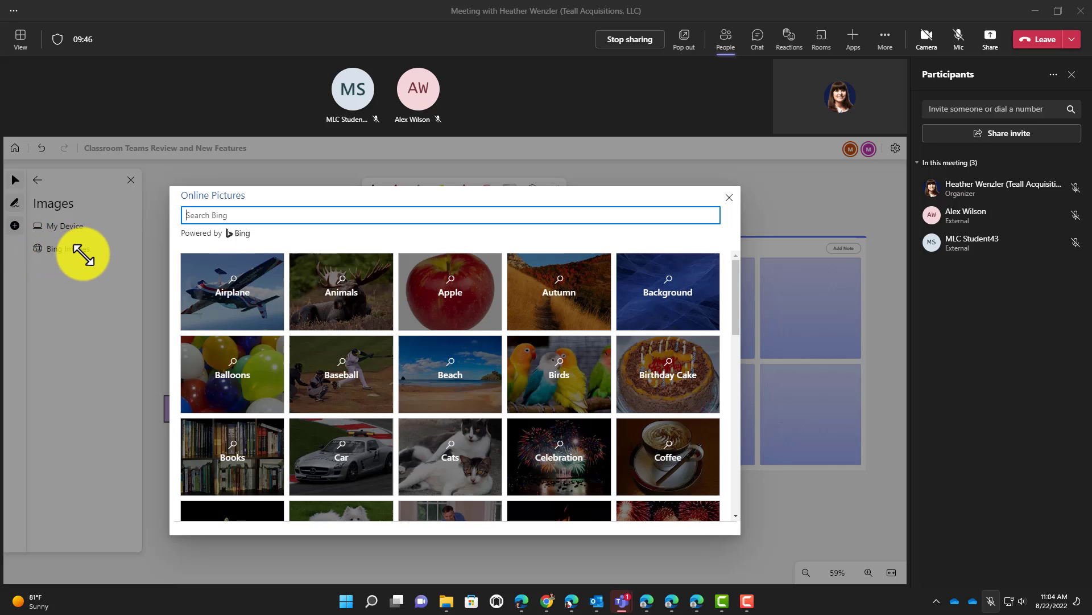
left_click(354, 284)
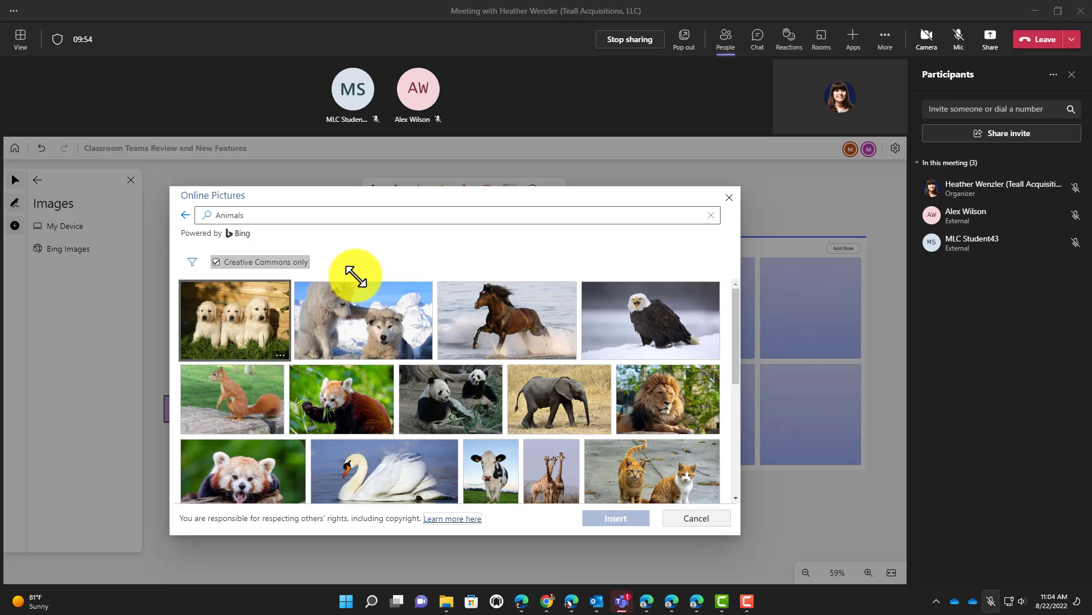
left_click(669, 308)
left_click(619, 518)
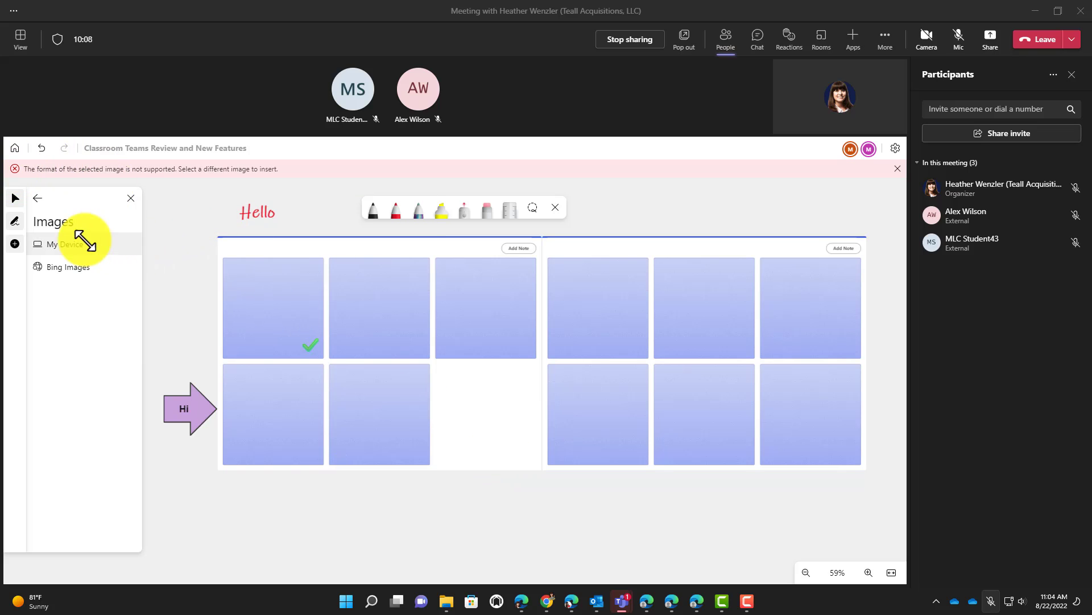
- Insert the picture of three puppies from the Bing Images Animals category and place it below the note grids
left_click(72, 260)
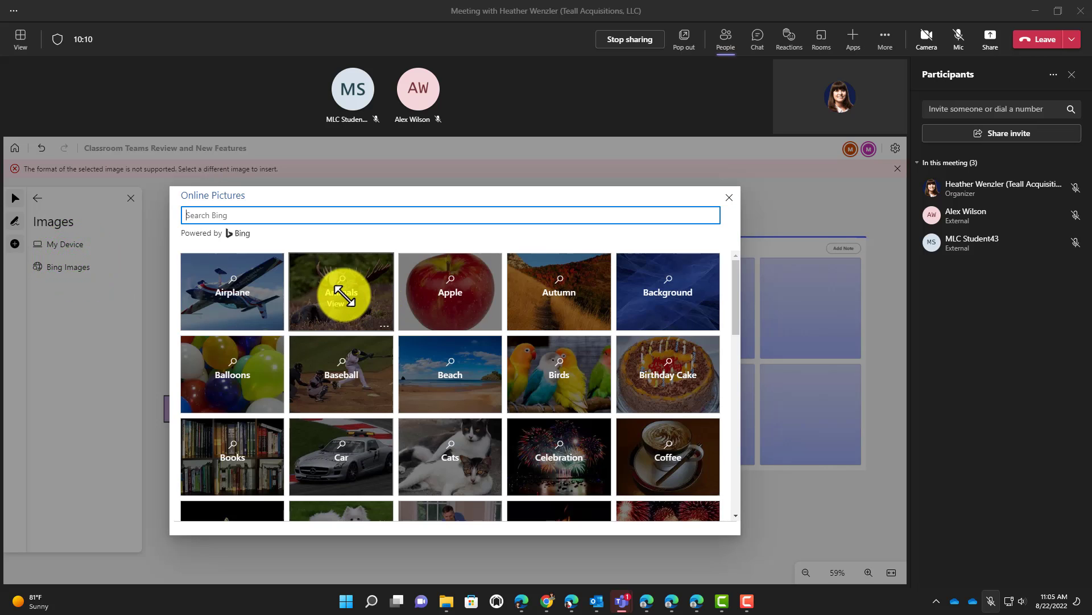
left_click(348, 295)
left_click(221, 317)
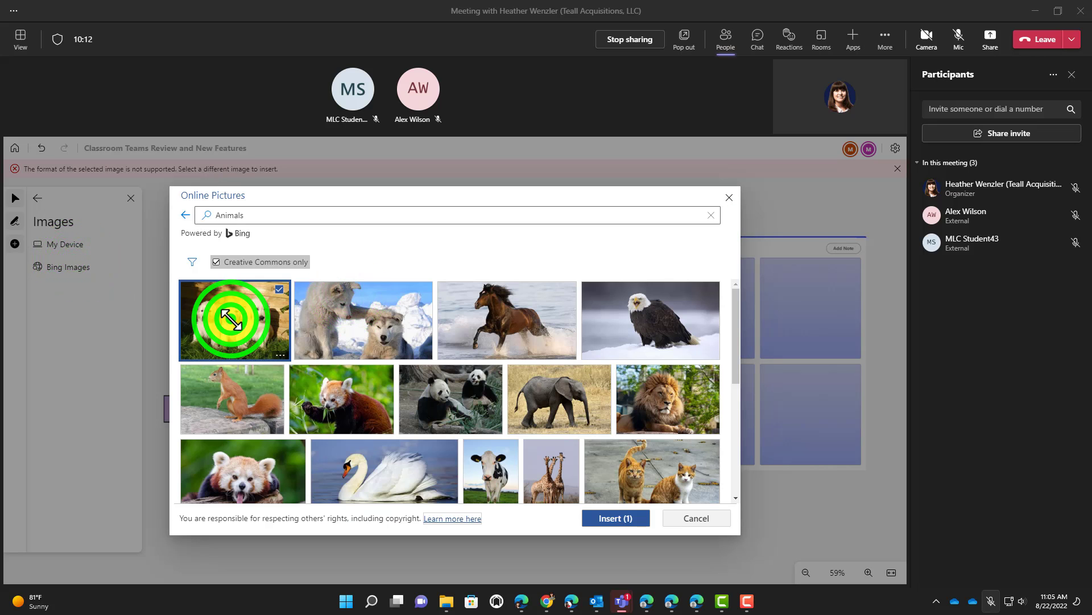
left_click(610, 517)
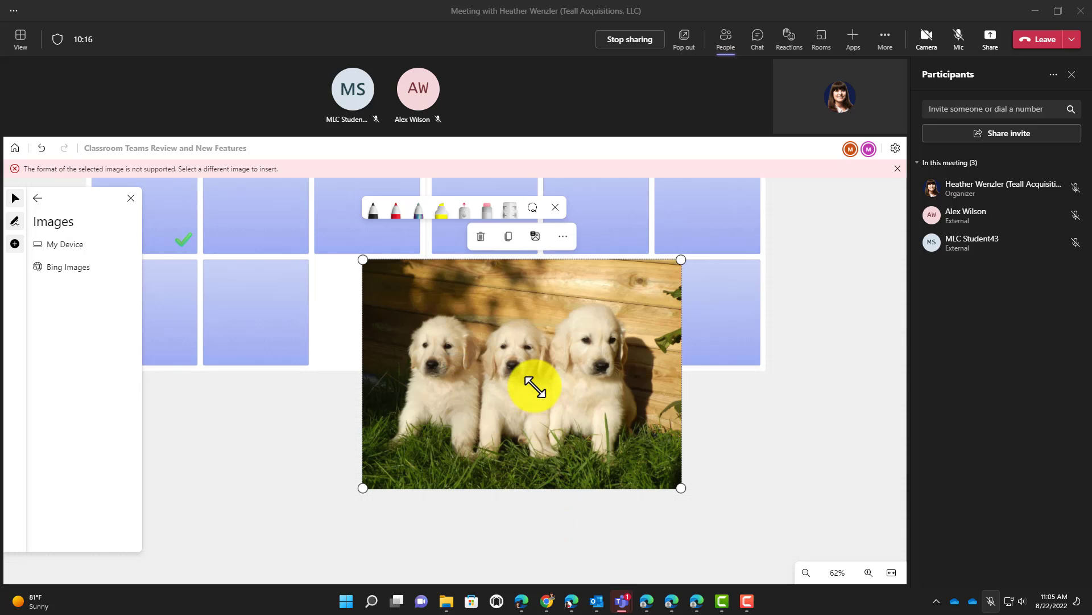
left_click_drag(531, 377, 451, 443)
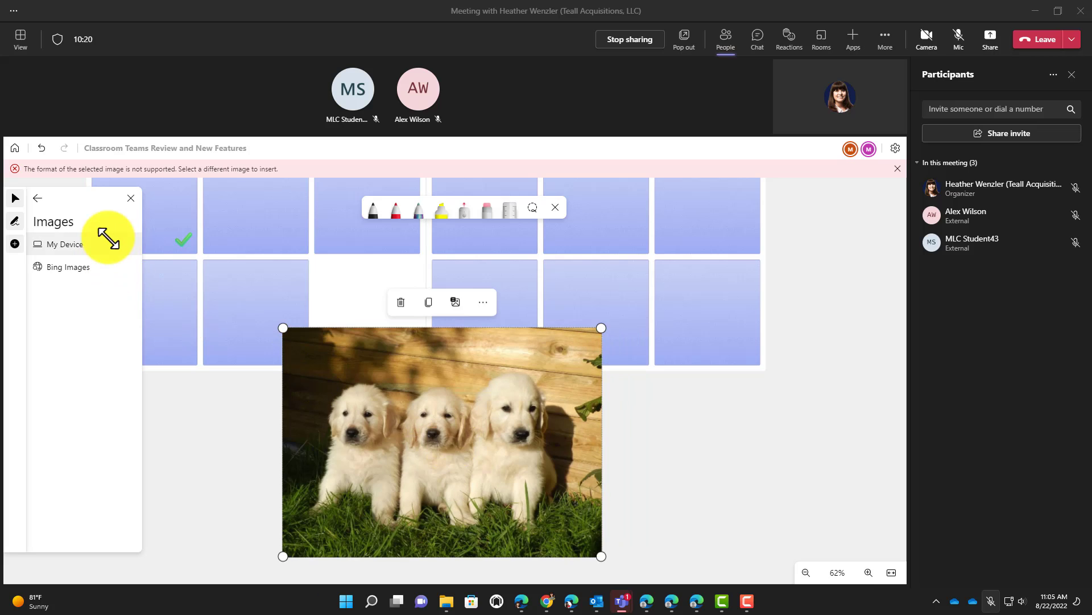
left_click(40, 193)
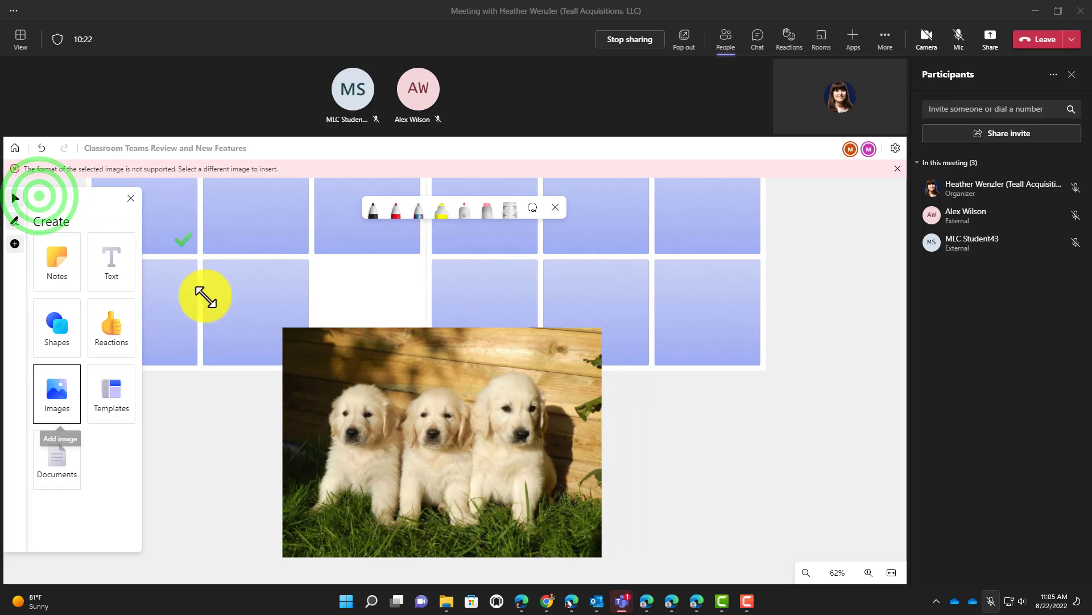
- Dismiss the notice about the unsupported image format
left_click(787, 388)
scroll(717, 390, "right", 7)
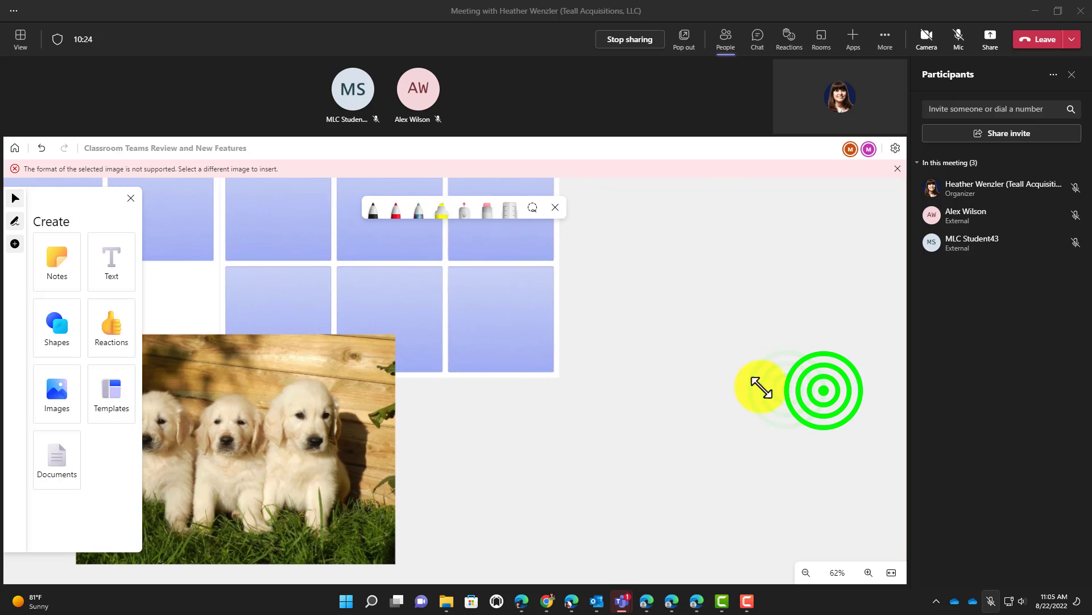
left_click_drag(702, 394, 532, 386)
left_click_drag(561, 434, 590, 431)
left_click_drag(378, 410, 715, 402)
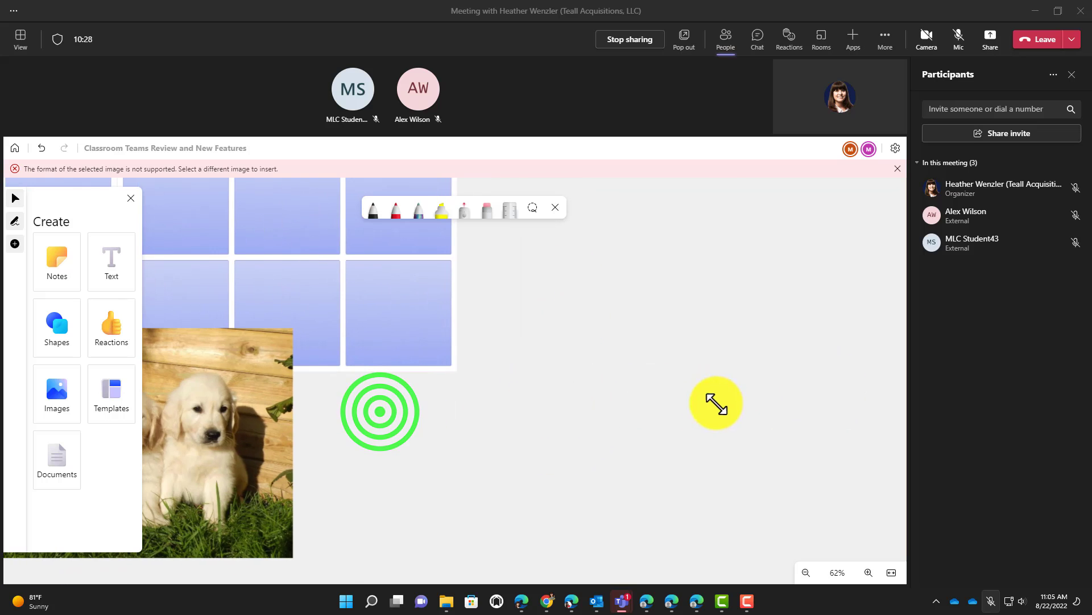
left_click_drag(471, 422, 721, 413)
left_click(897, 169)
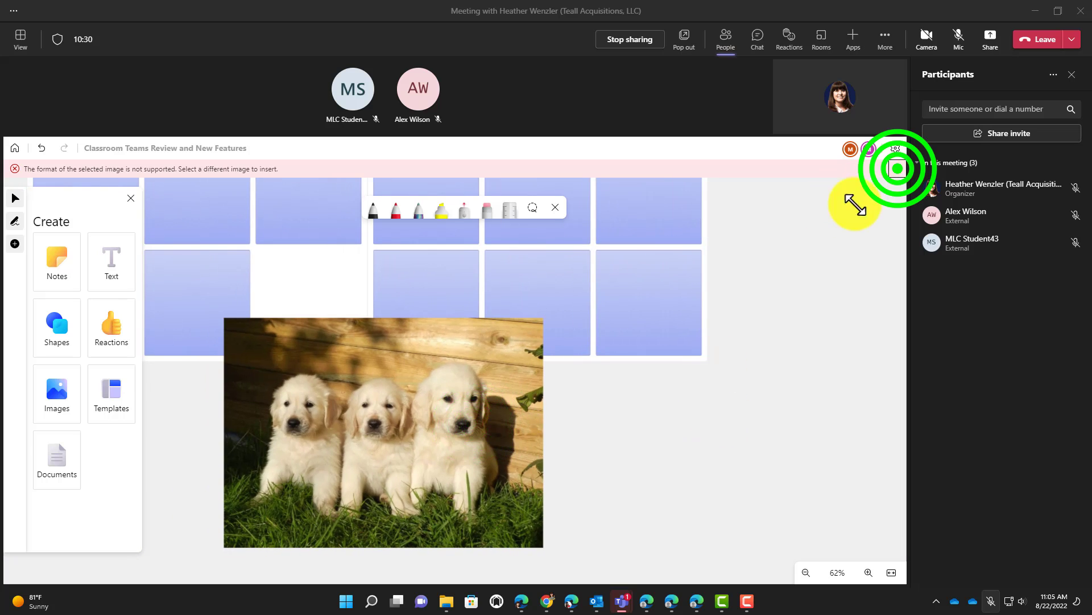
- Browse the whiteboard templates in the Brainstorming, Problem solving and Learning categories
left_click(111, 375)
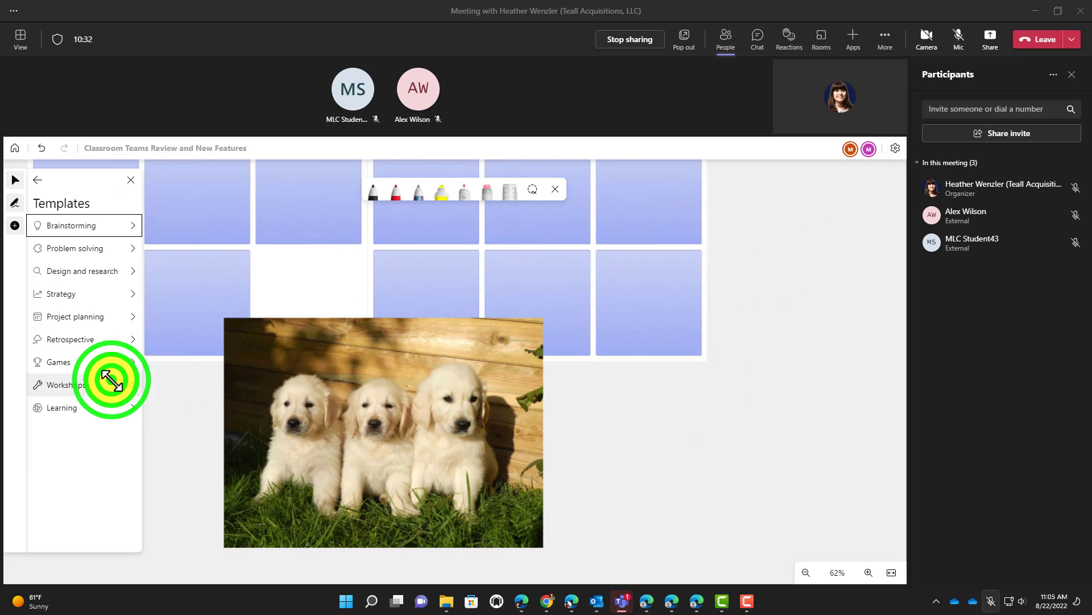
left_click(107, 224)
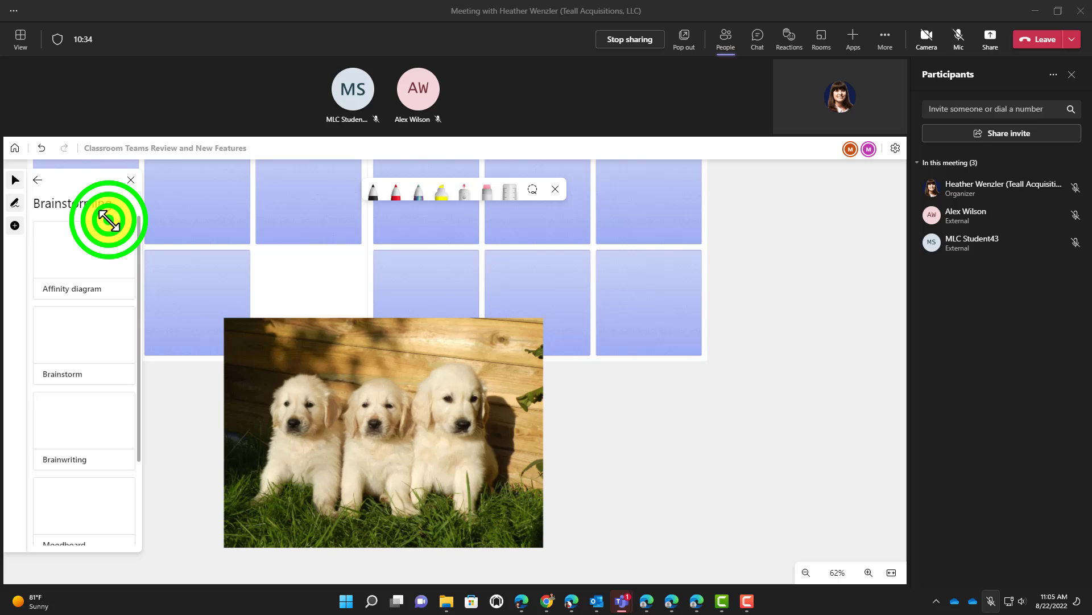
left_click_drag(694, 434, 157, 450)
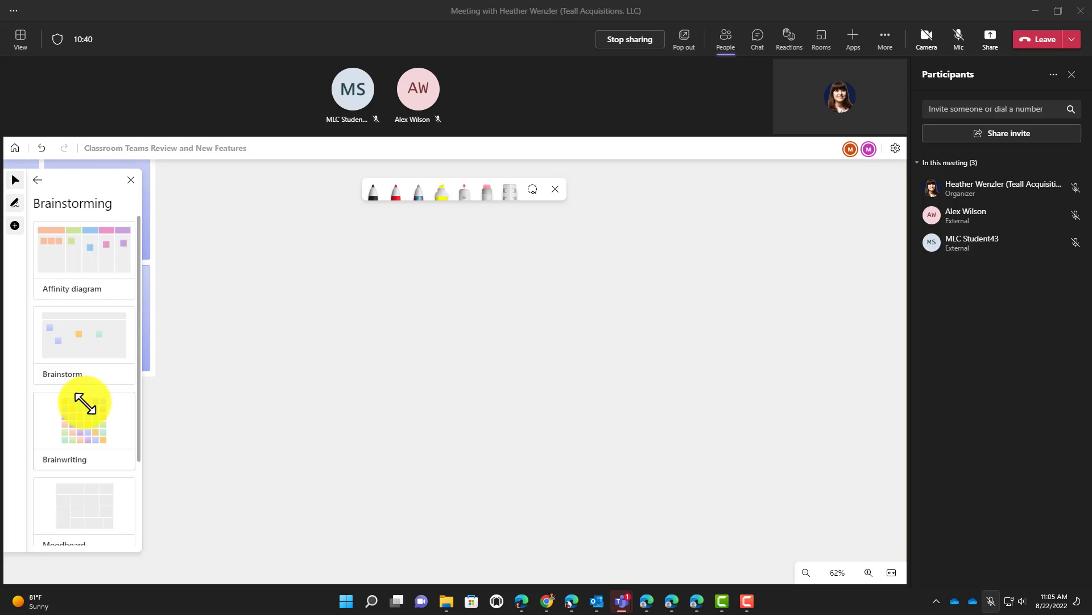
scroll(85, 385, "down", 2)
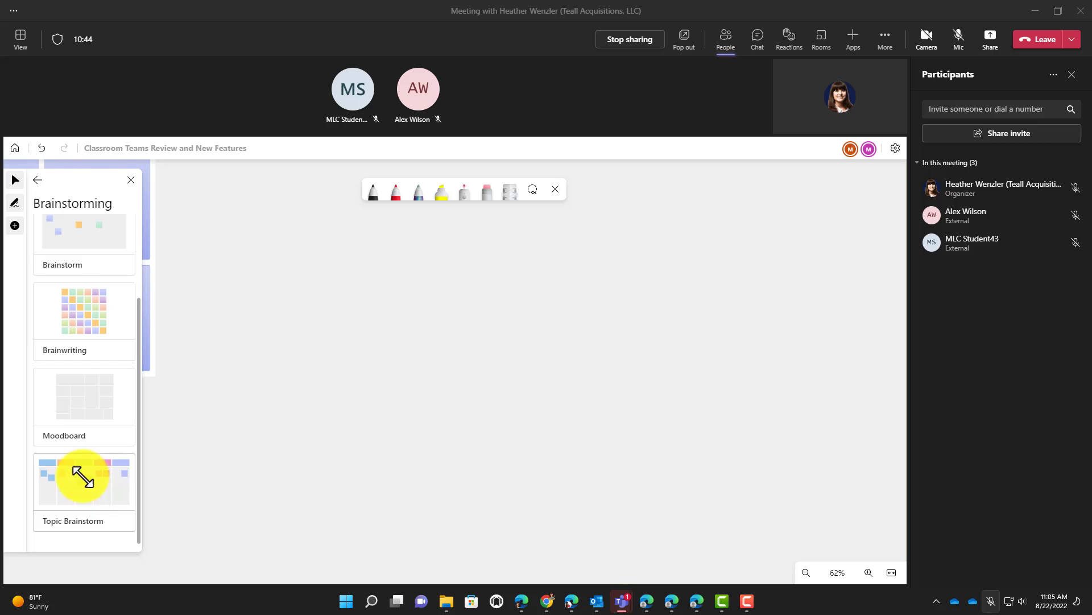
left_click(38, 180)
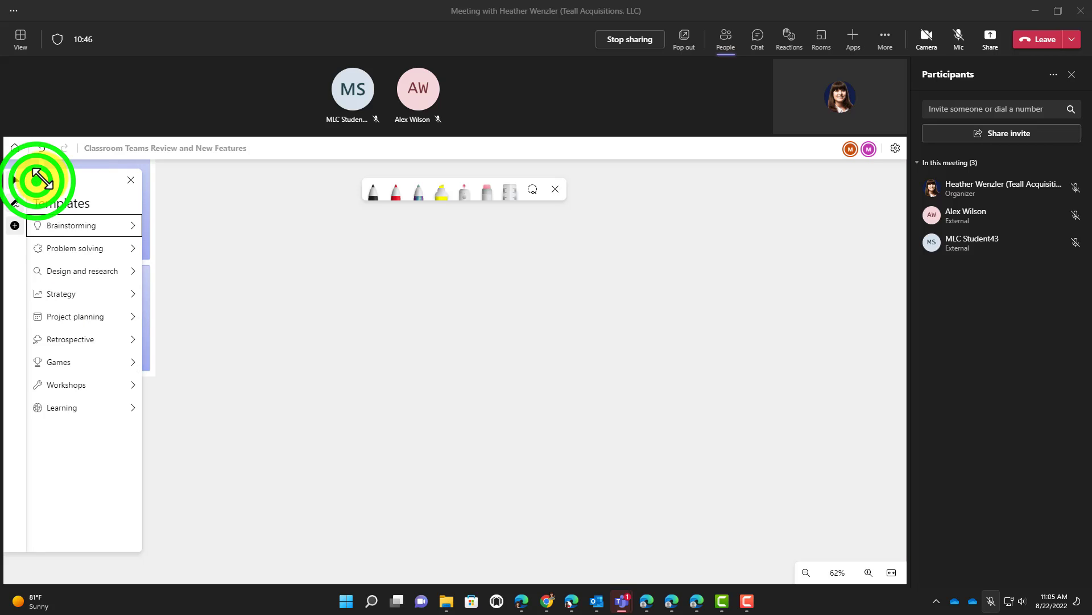
left_click(99, 248)
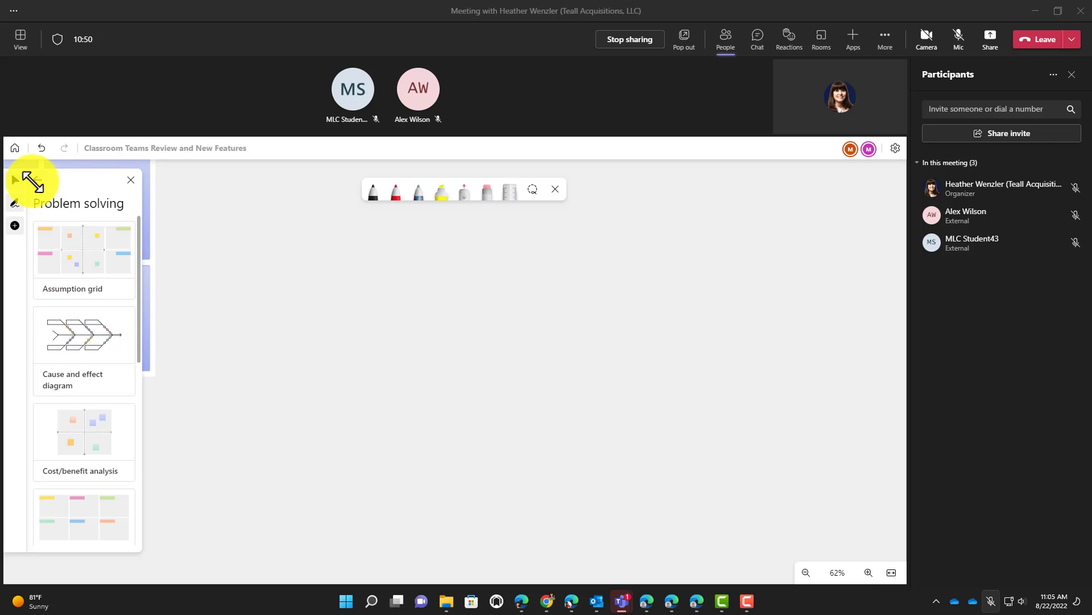
left_click(36, 179)
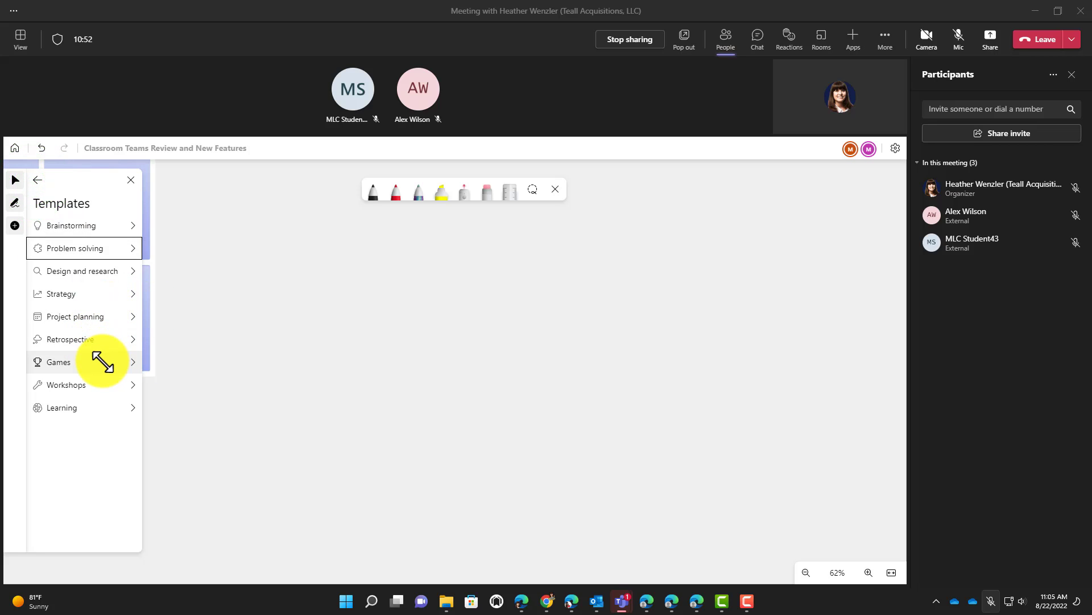
left_click(85, 406)
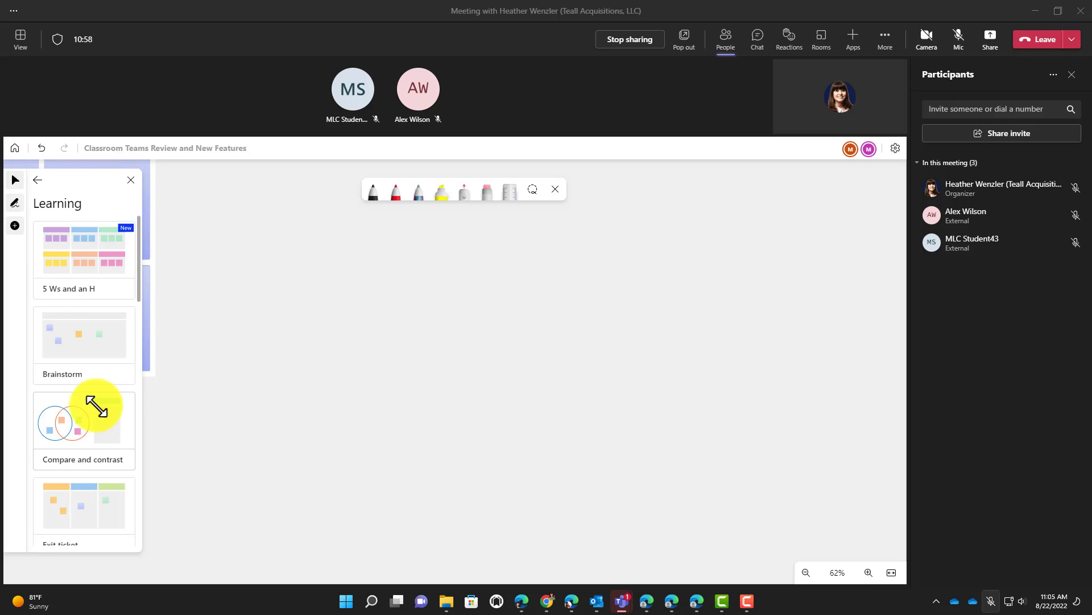
scroll(94, 418, "down", 3)
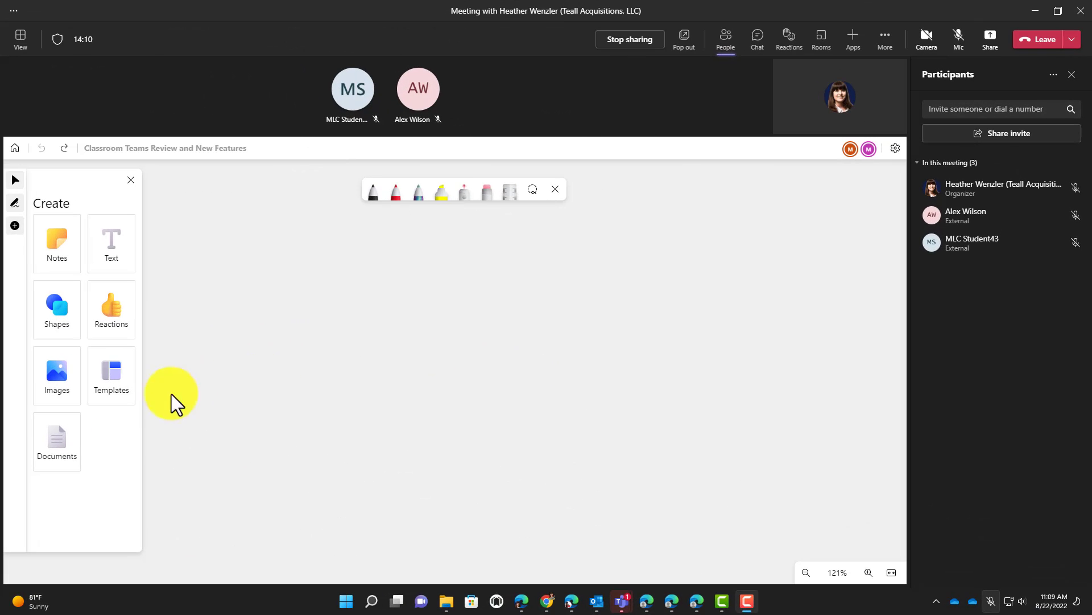
- Look through the recent files offered for inserting a document, and leave the file picker without choosing one
left_click(59, 432)
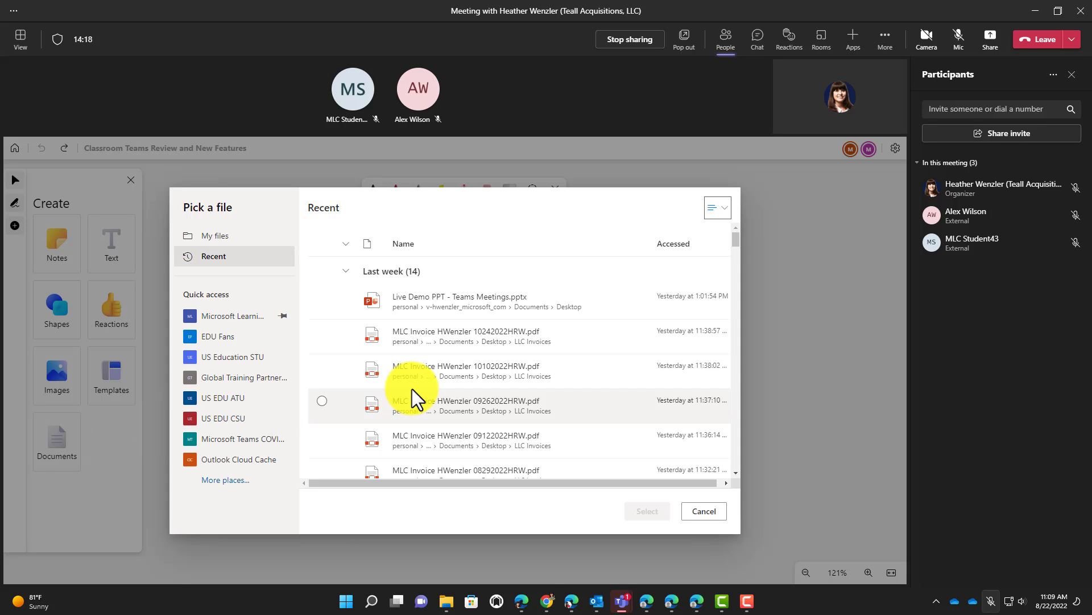
scroll(520, 356, "down", 10)
scroll(520, 355, "down", 20)
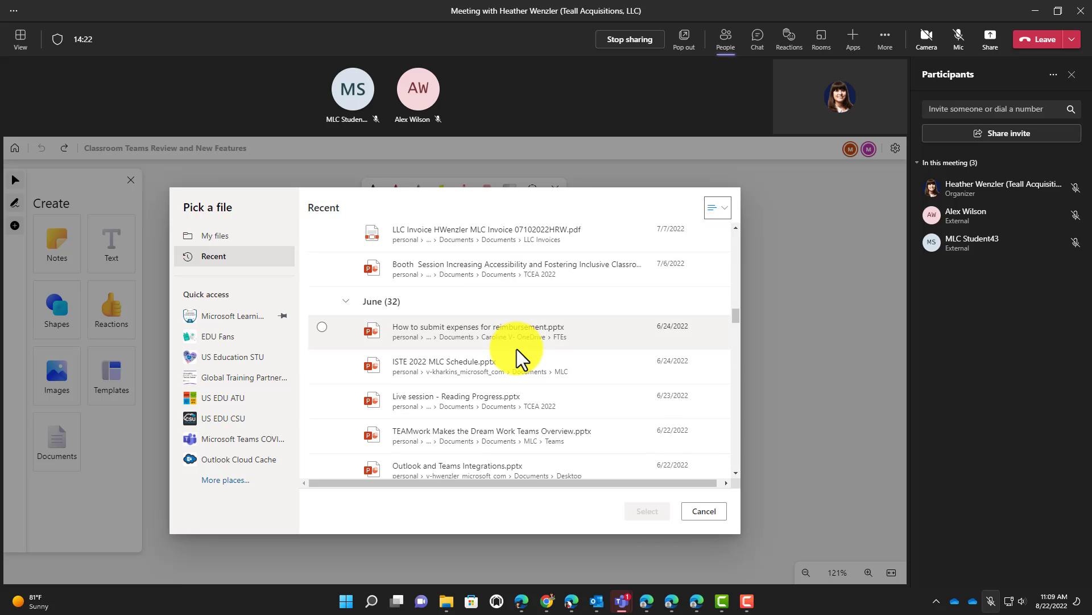
scroll(520, 355, "up", 20)
scroll(519, 355, "up", 10)
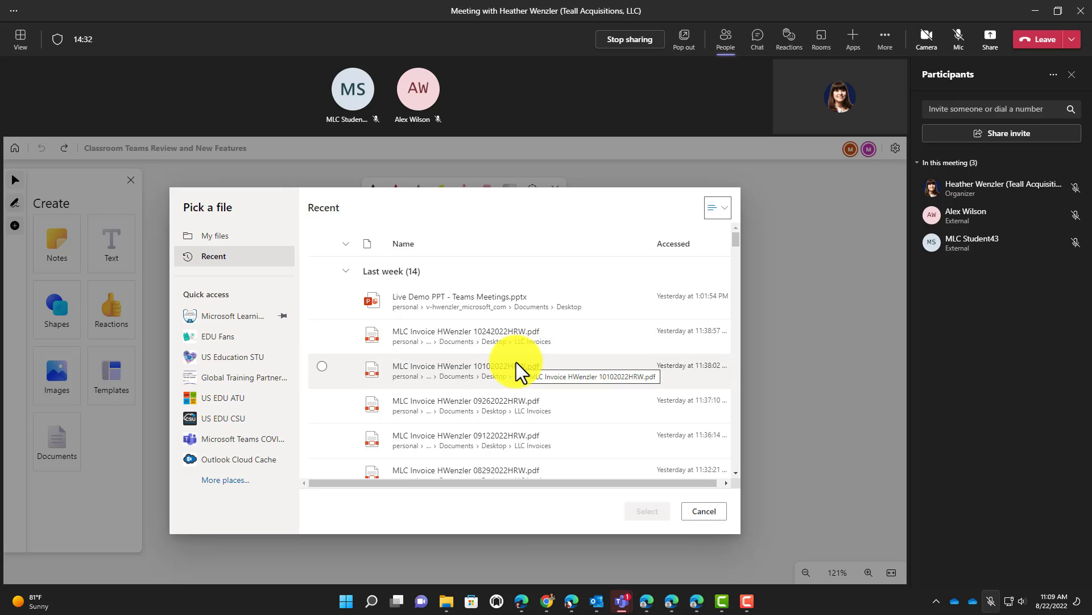
left_click(708, 513)
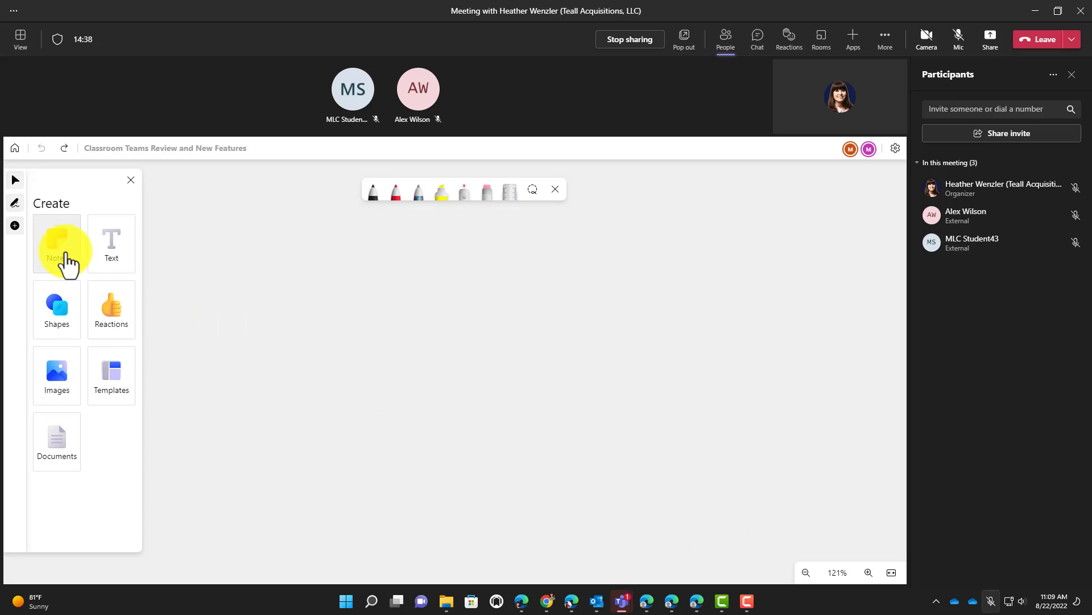
- Add a pink sticky note to the empty canvas and a blue sticky note to the right of it
left_click(60, 248)
left_click(77, 265)
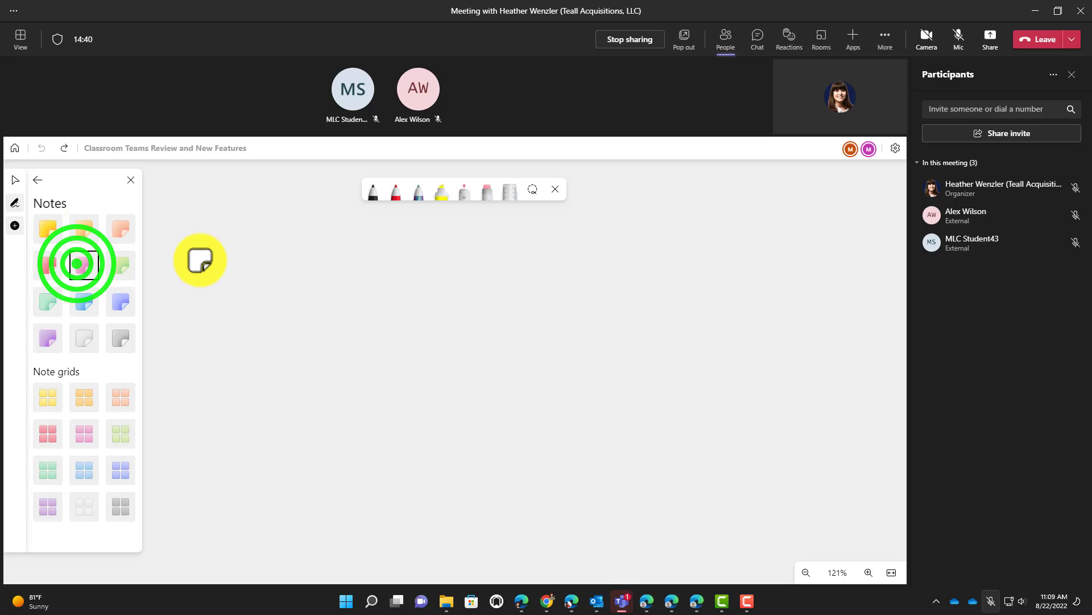
left_click(203, 260)
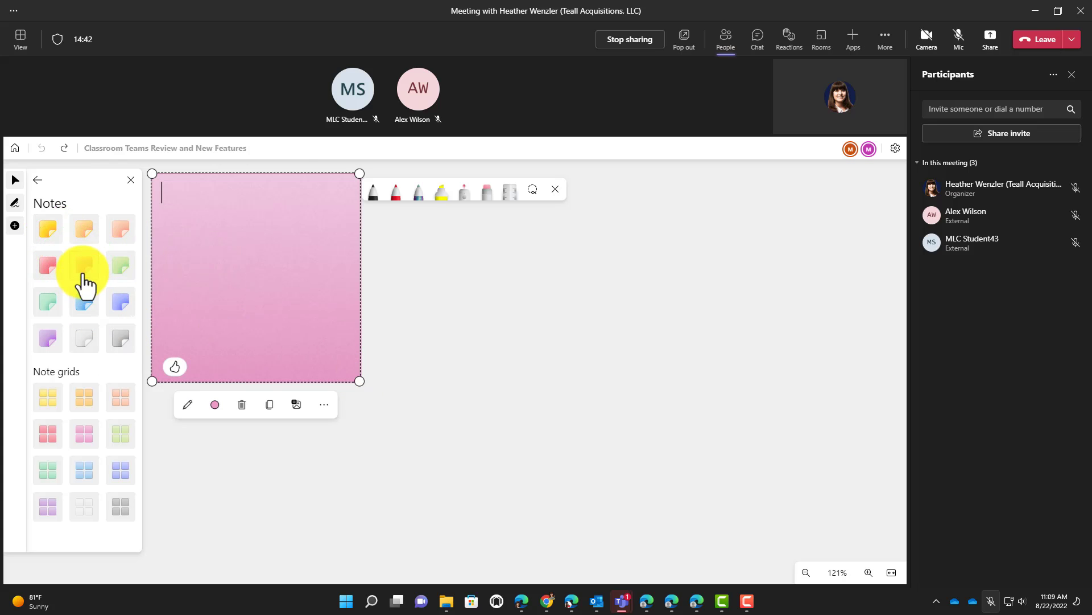
left_click(88, 302)
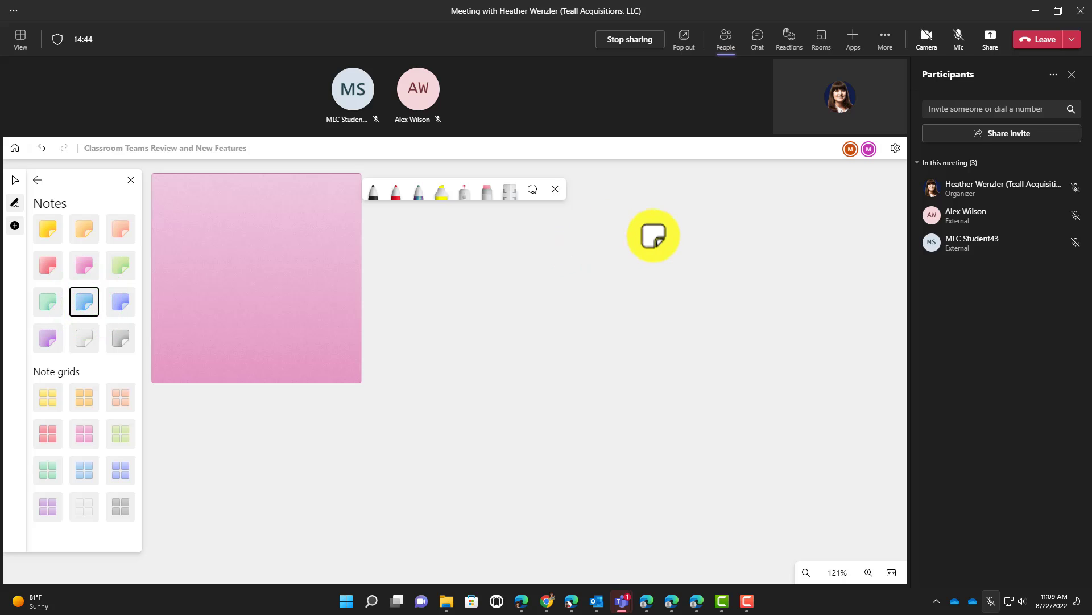
left_click(654, 236)
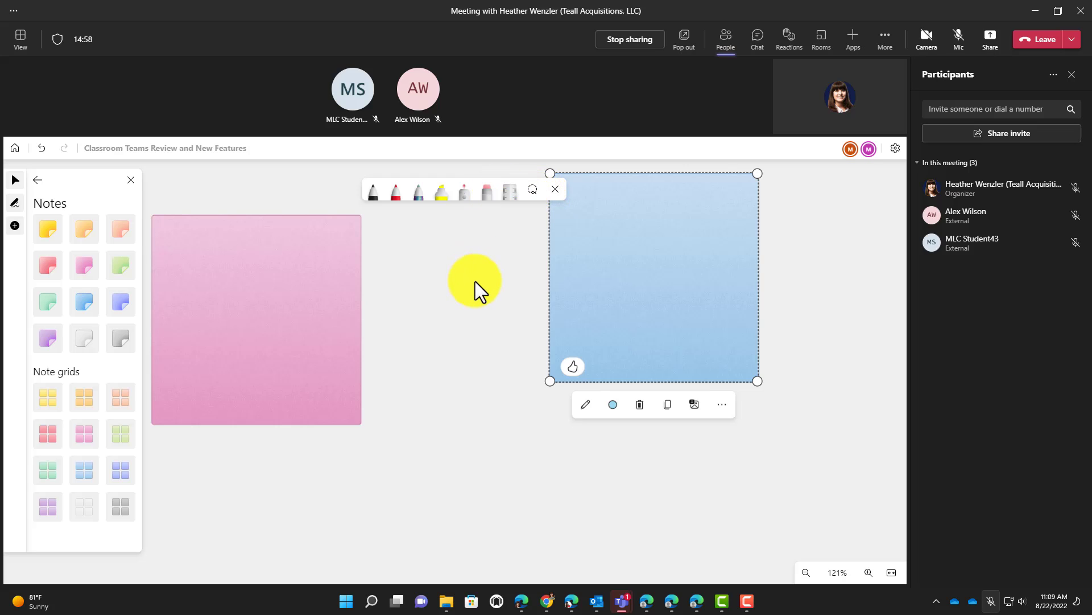
- Try the Square, Dot and Graph background grids, and settle on the Narrow rule grid with a light purple background
left_click(896, 157)
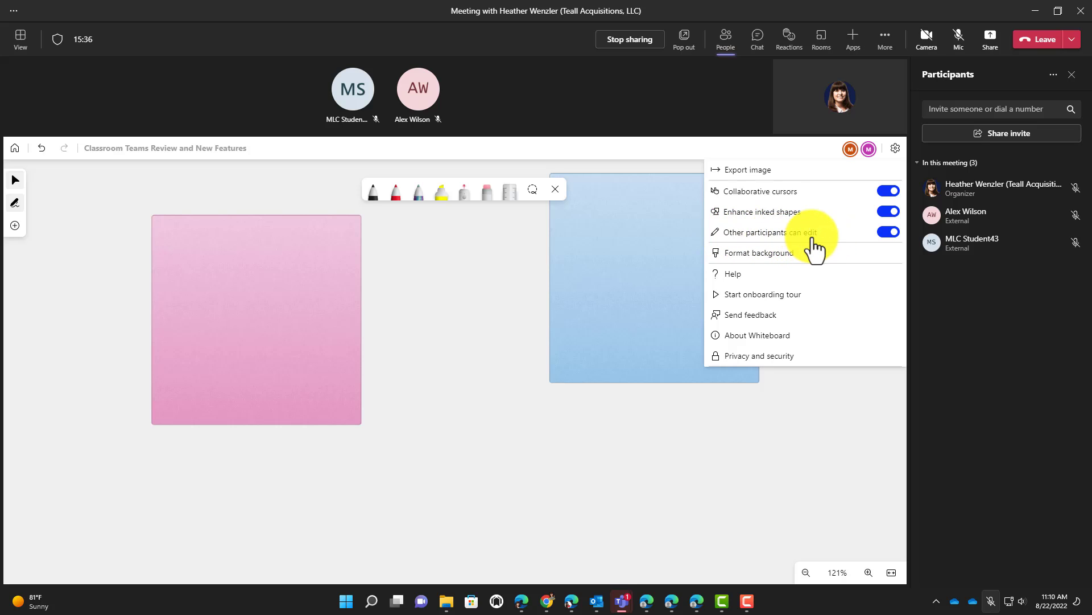
left_click(785, 253)
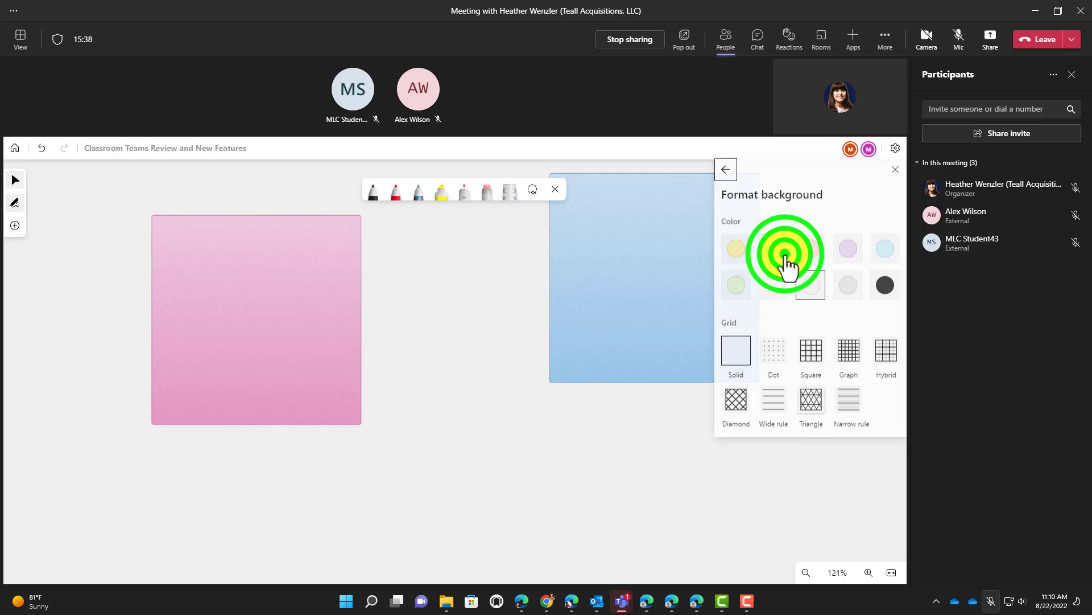
left_click(813, 363)
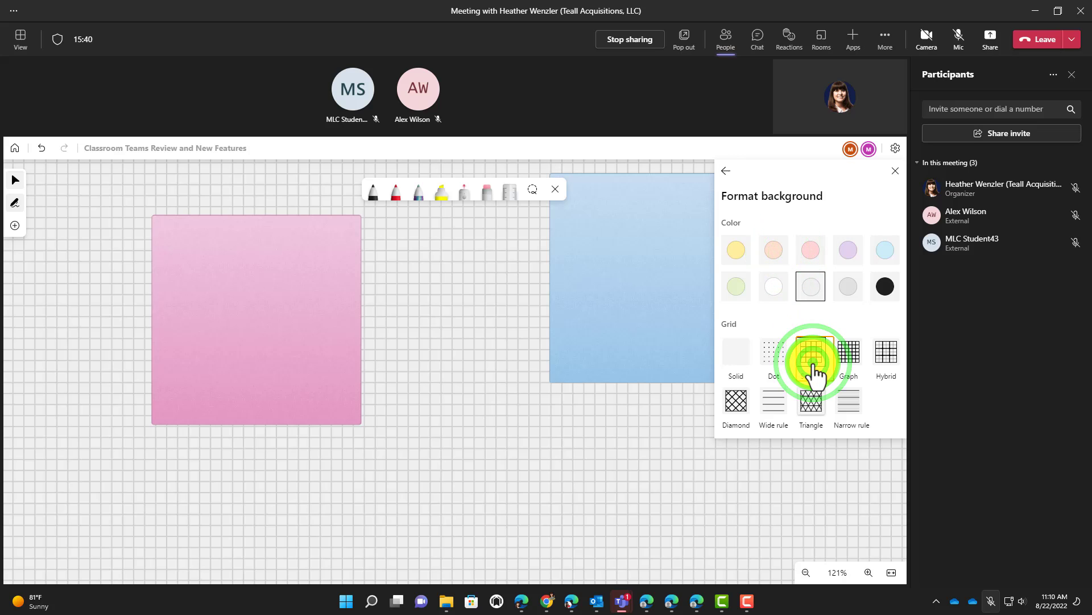
left_click(781, 356)
left_click(850, 355)
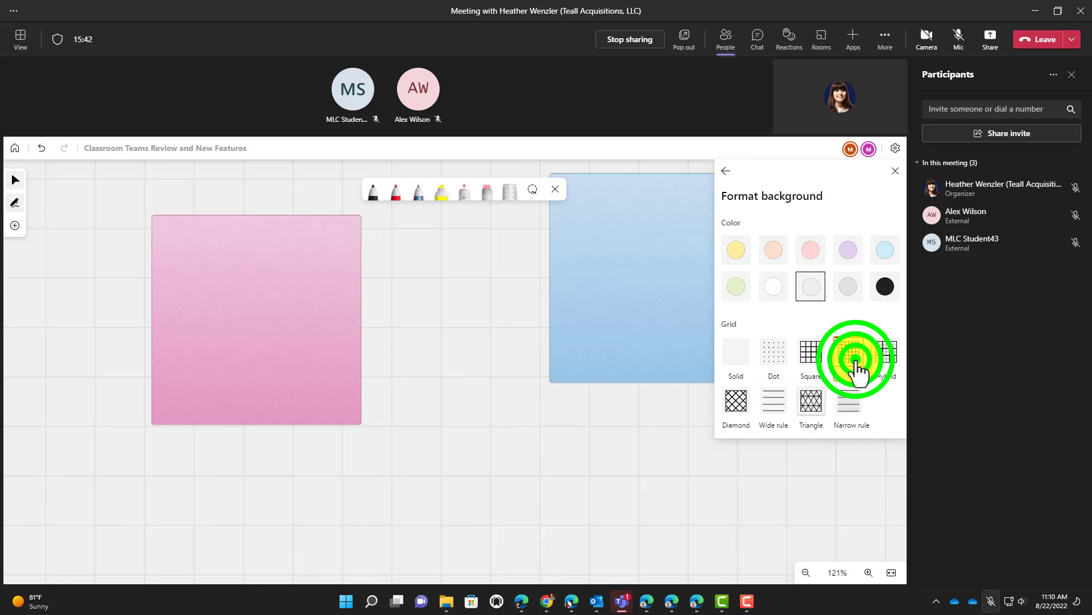
left_click(846, 407)
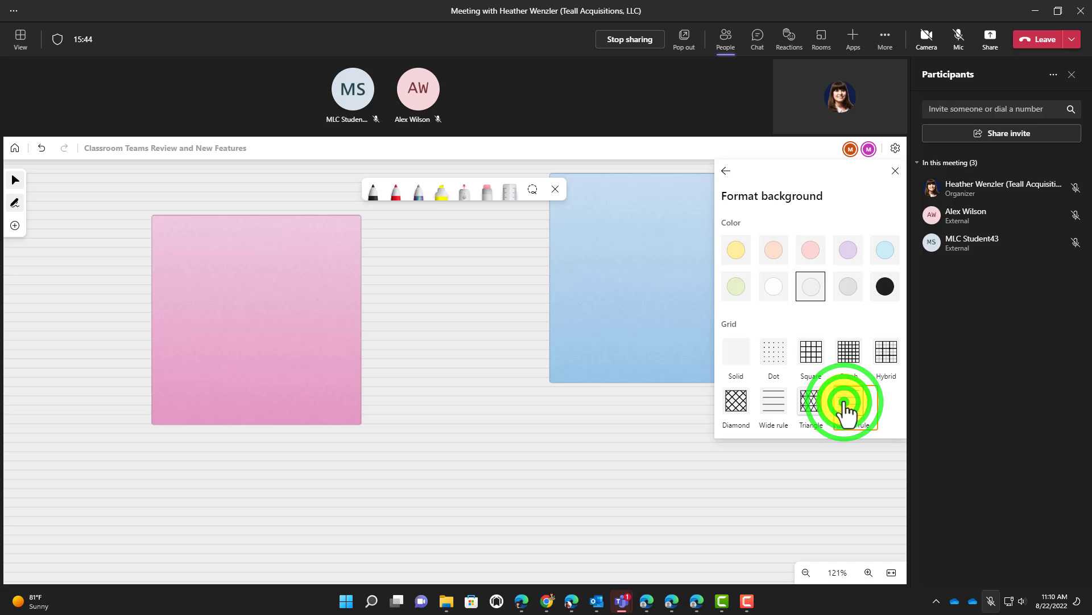
left_click(740, 287)
left_click(850, 253)
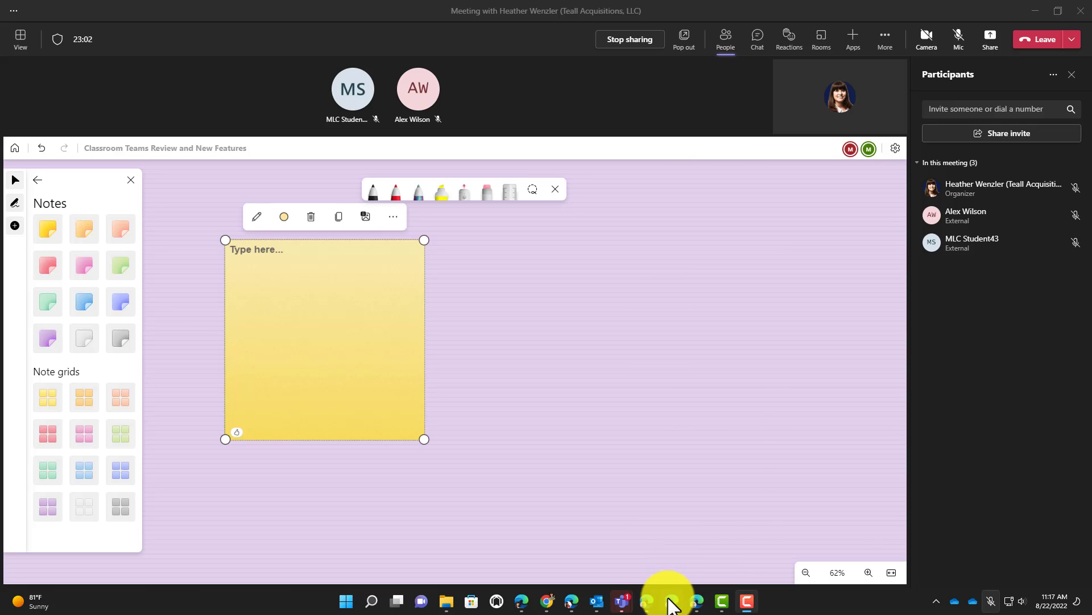
- Switch to the participant's Teams meeting window in Edge, and zoom the shared whiteboard out to 33% and back in to 64%
mouse_move(695, 601)
left_click(710, 554)
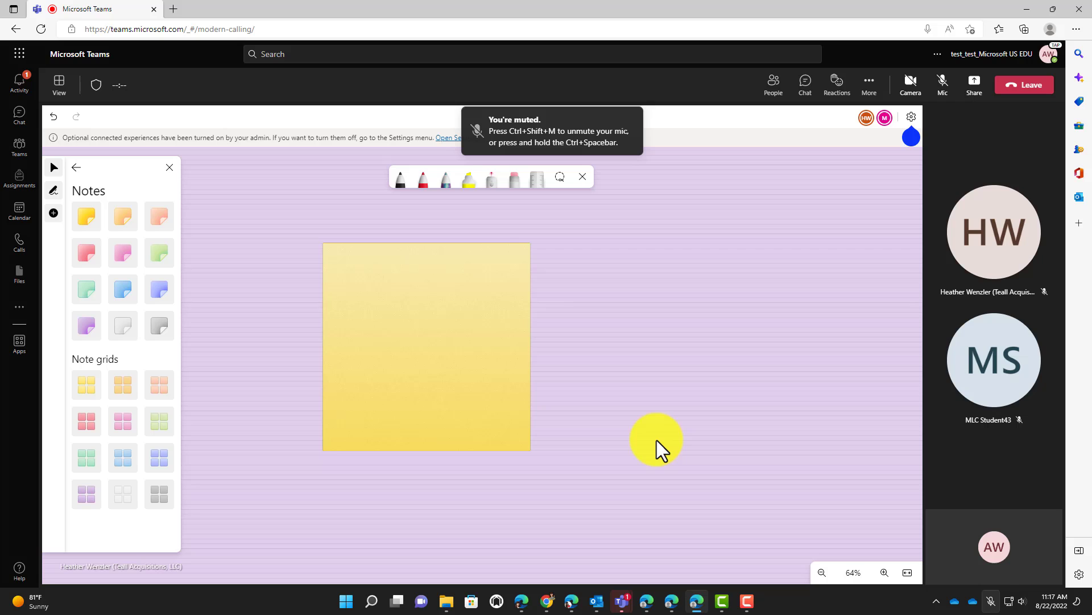
left_click(821, 572)
left_click(823, 574)
left_click(823, 573)
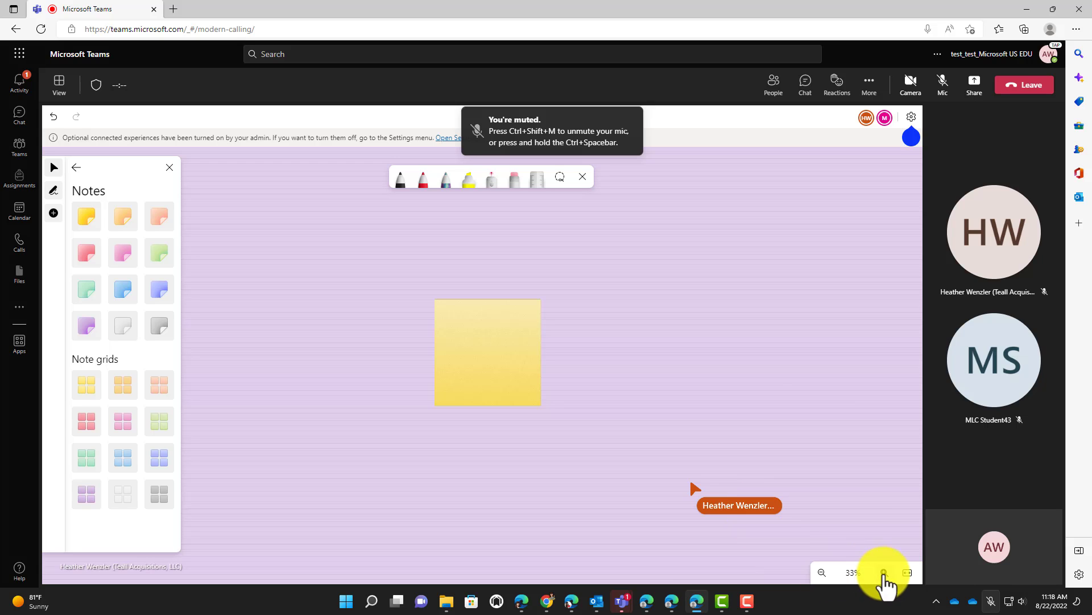
left_click(884, 572)
left_click(884, 572)
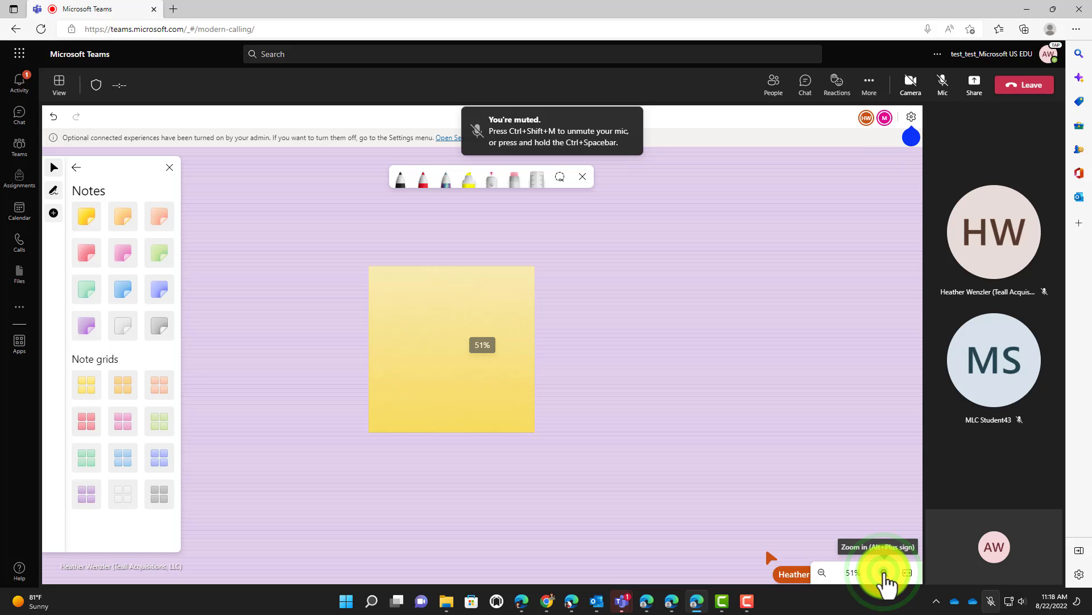
left_click(884, 573)
- Write a short greeting with the participant's first name on the yellow sticky note
left_click(407, 348)
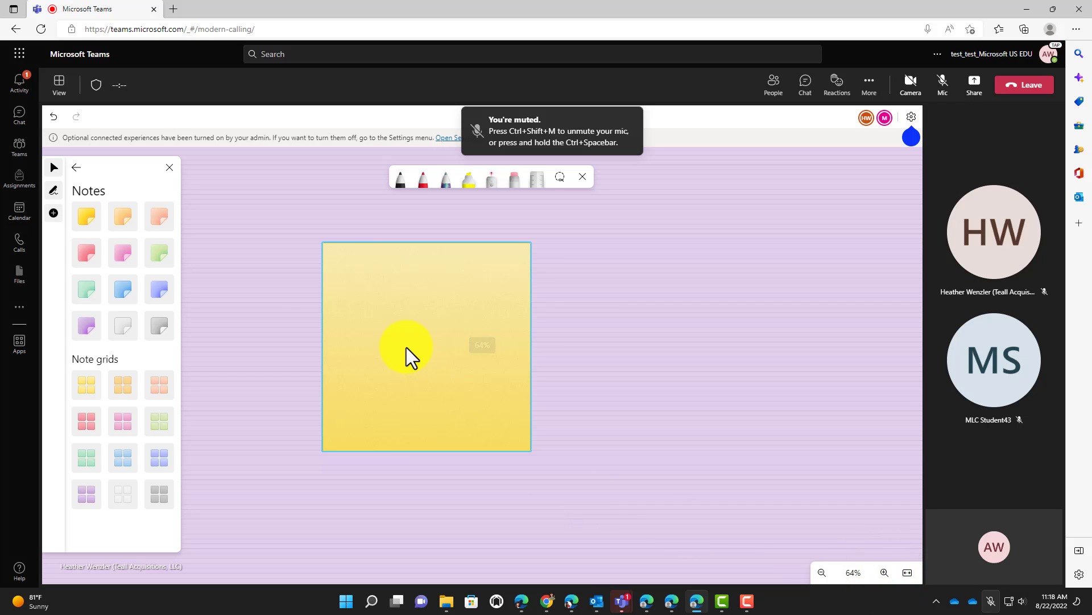
left_click(362, 275)
left_click(347, 262)
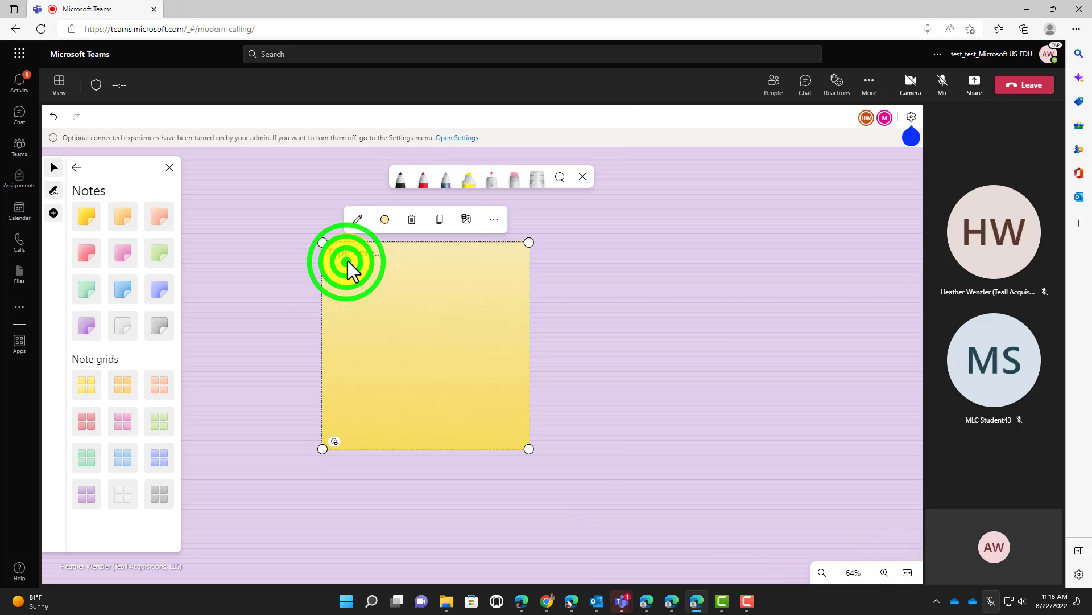
left_click(360, 268)
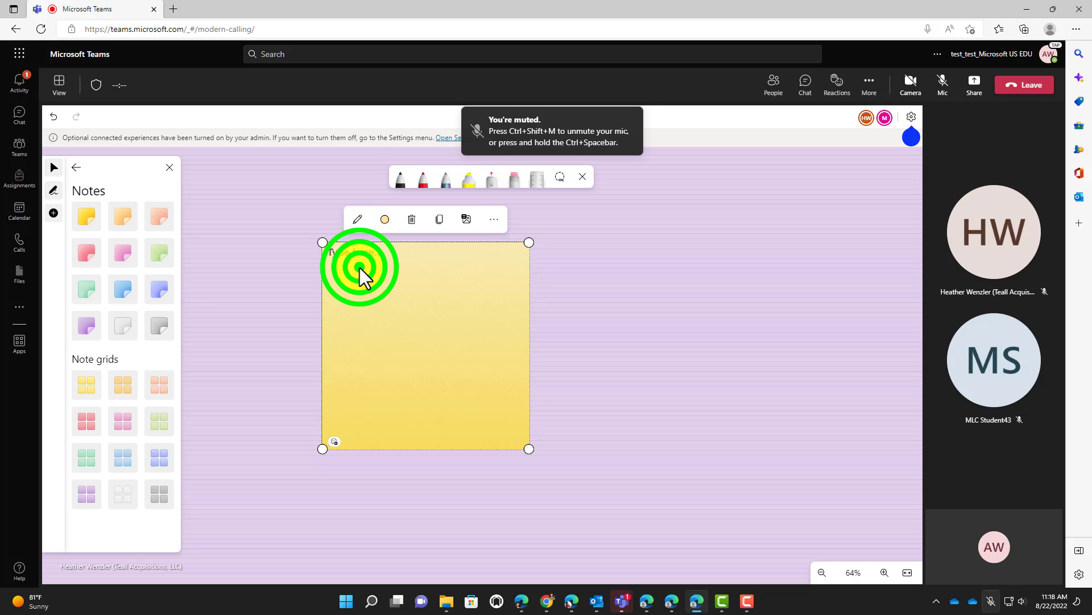
left_click(358, 217)
type("Hello I am Alex.")
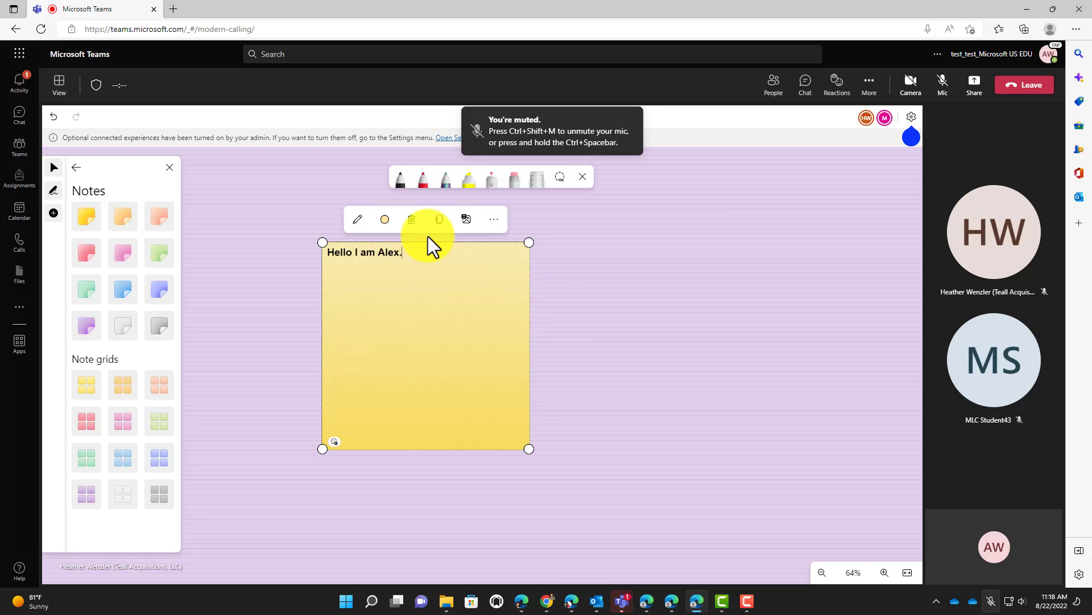
- Scribble below the greeting with the black pen, and draw two single-headed arrows on the note with the size 6 galaxy pen
left_click(400, 181)
mouse_move(402, 274)
left_mouse_down()
mouse_move(442, 273)
mouse_move(461, 290)
left_mouse_up()
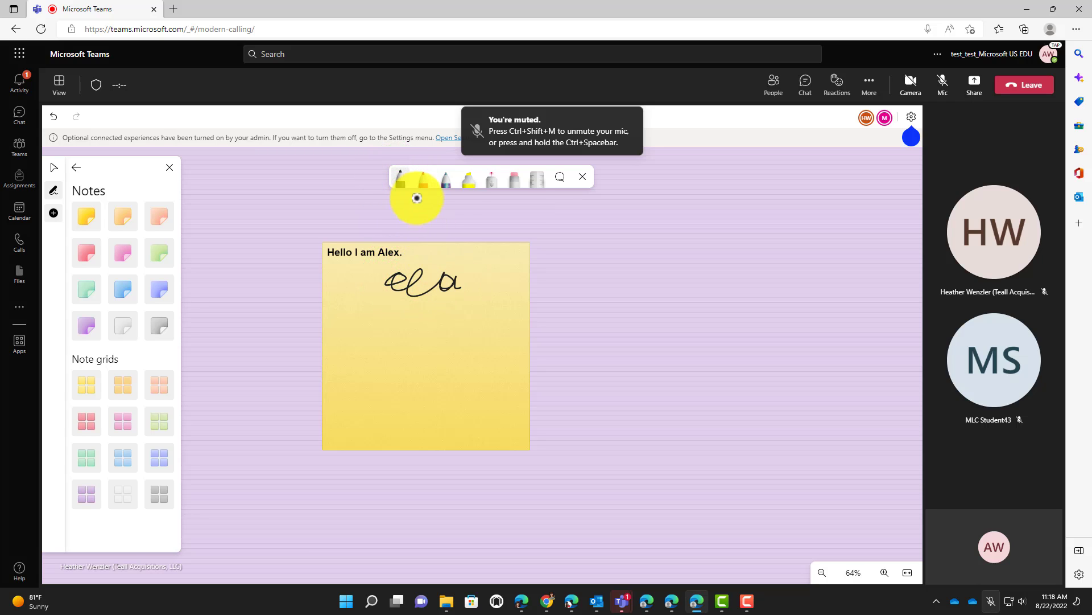
left_click(447, 182)
left_click(447, 182)
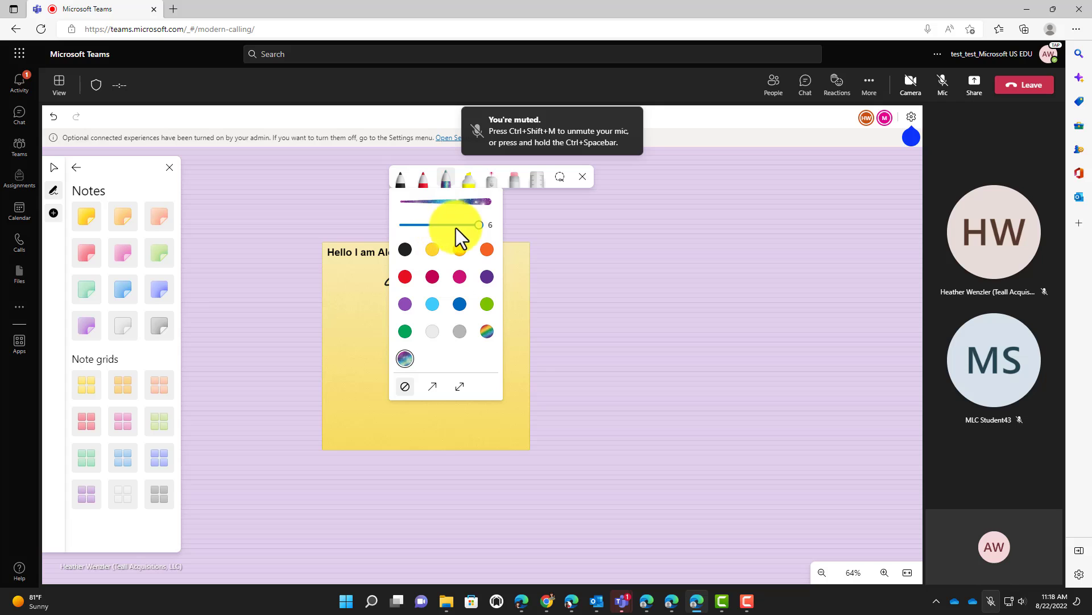
left_click(433, 387)
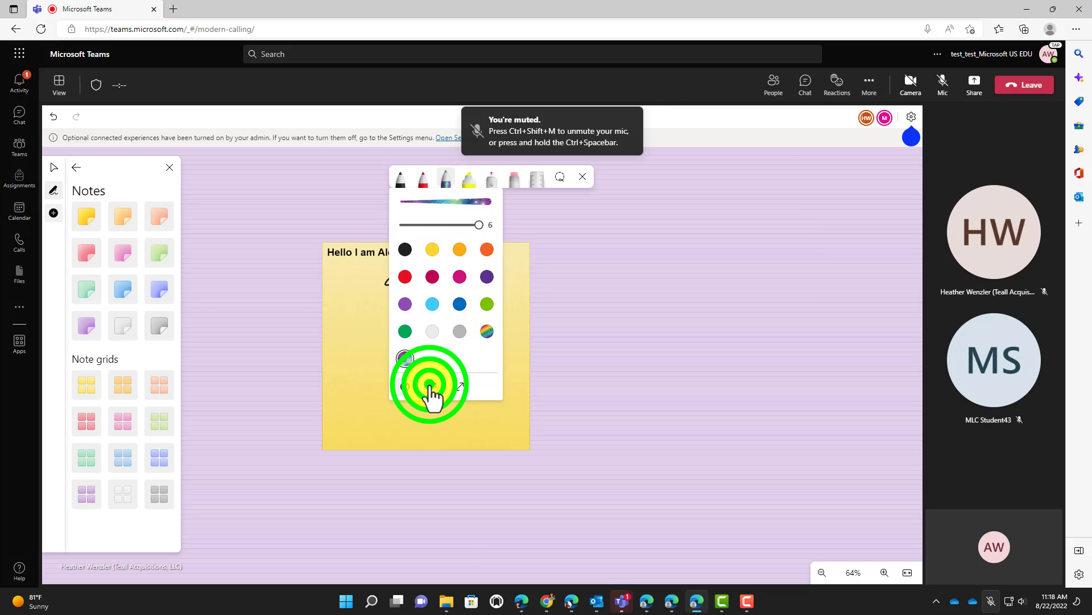
mouse_move(345, 392)
left_mouse_down()
mouse_move(378, 361)
mouse_move(427, 336)
mouse_move(430, 349)
left_mouse_up()
left_click_drag(410, 433, 472, 367)
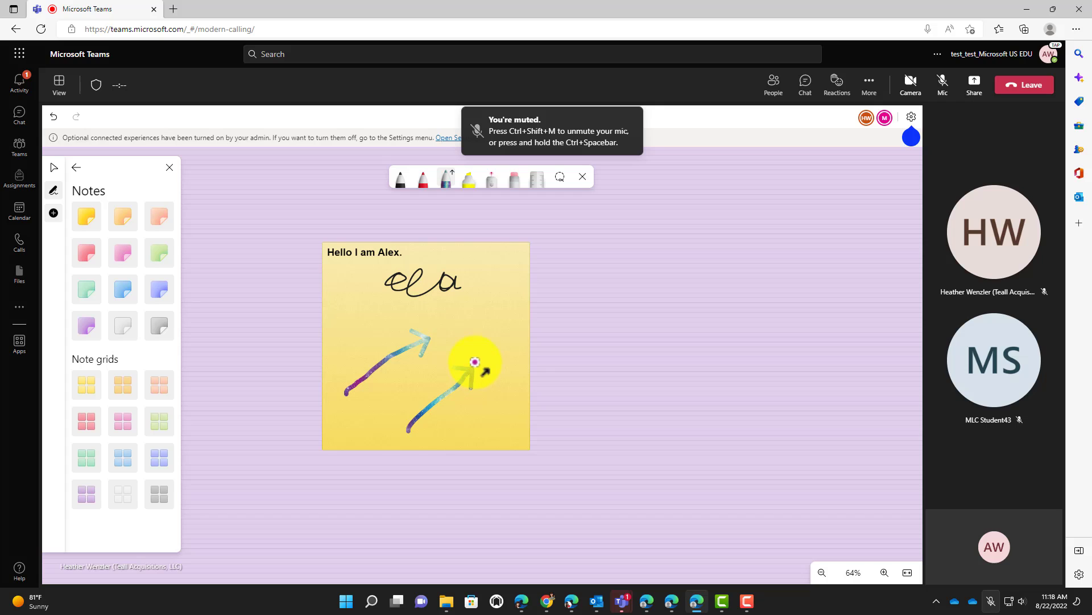
- Remove the arrowhead option from the galaxy pen and draw a looping freehand scribble in the note's upper-right corner
left_click(451, 181)
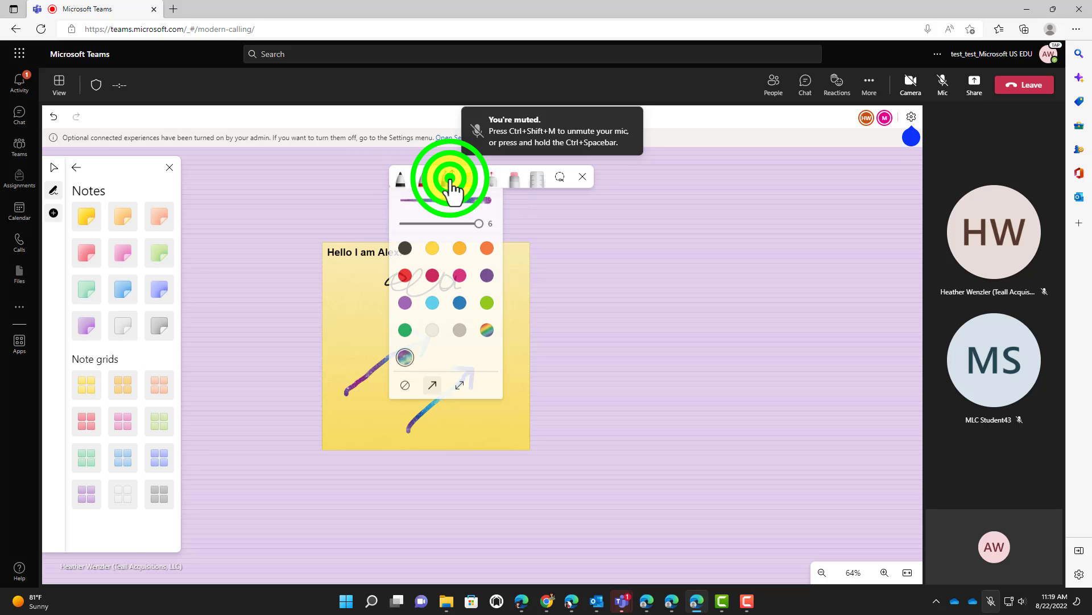
left_click(452, 181)
left_click(452, 181)
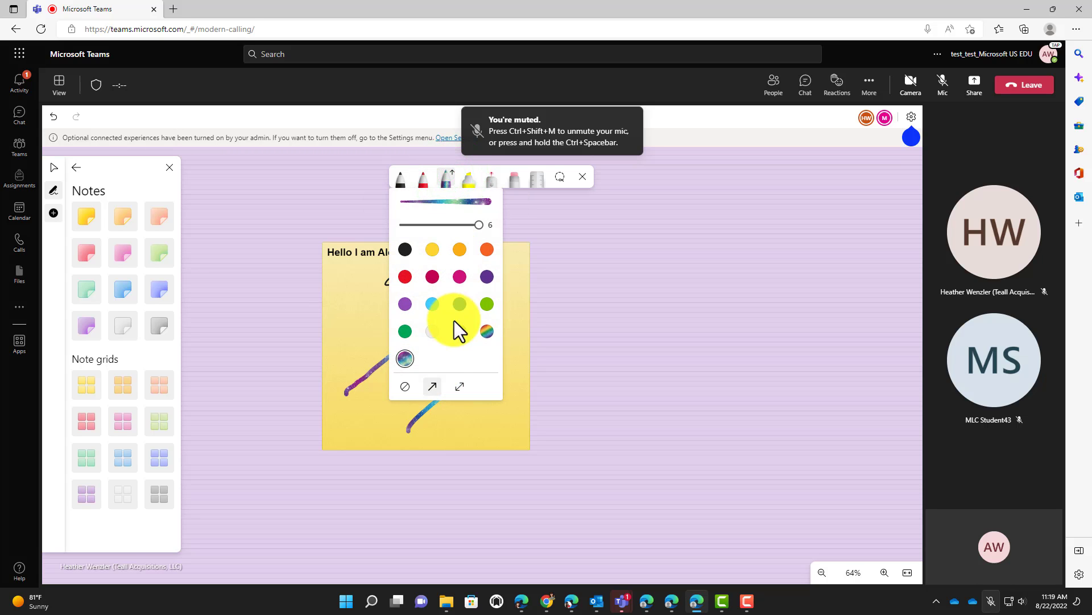
left_click(408, 387)
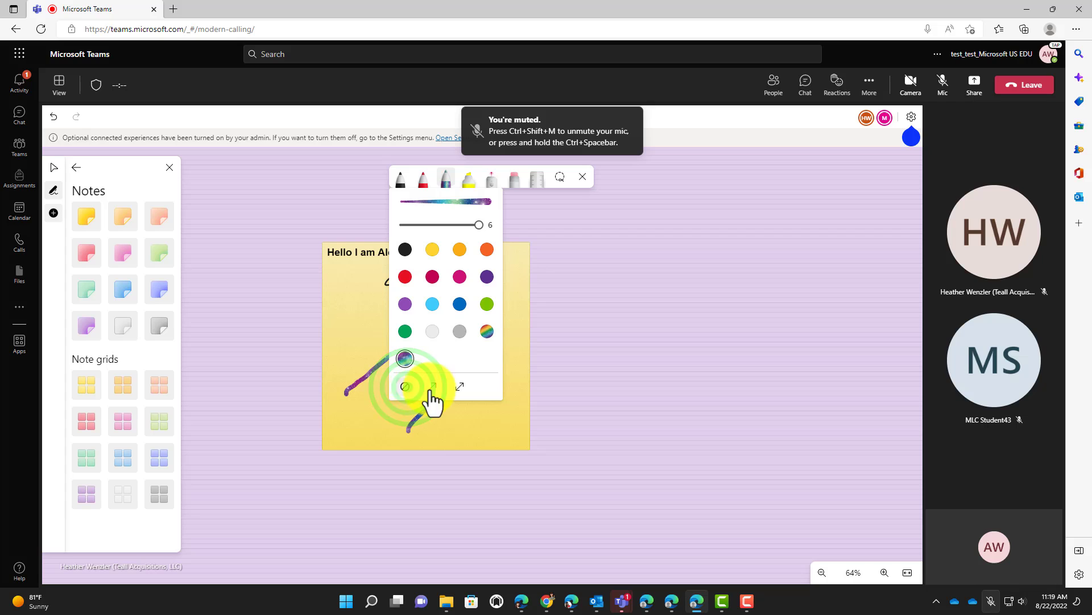
mouse_move(513, 264)
left_mouse_down()
mouse_move(510, 282)
mouse_move(486, 291)
mouse_move(490, 305)
left_mouse_up()
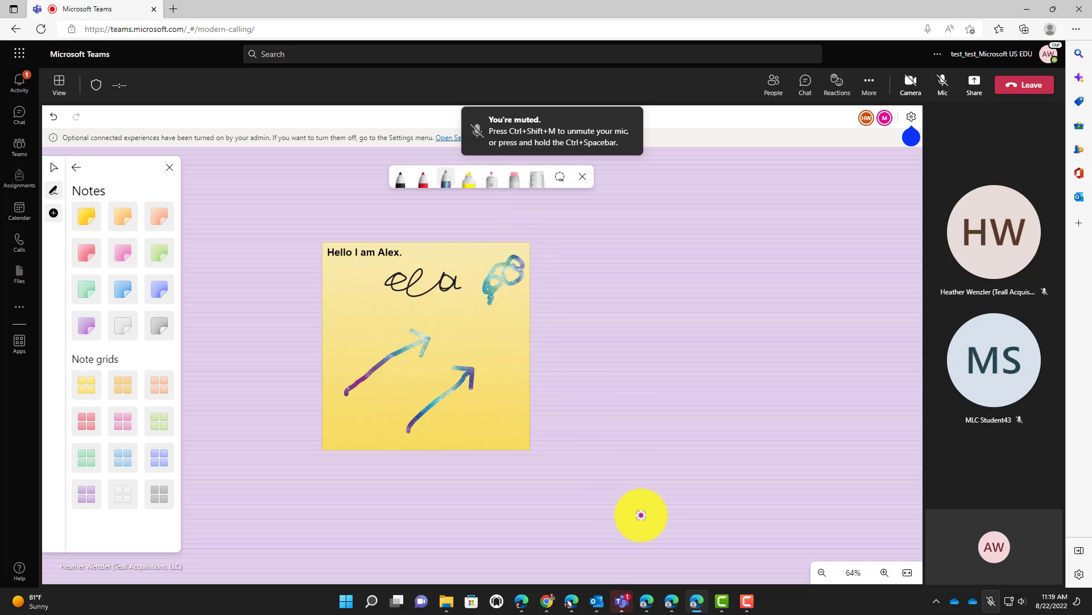
- Check the note in the organizer's meeting window at 49% zoom, and return to the participant's window to view the Create options
mouse_move(636, 601)
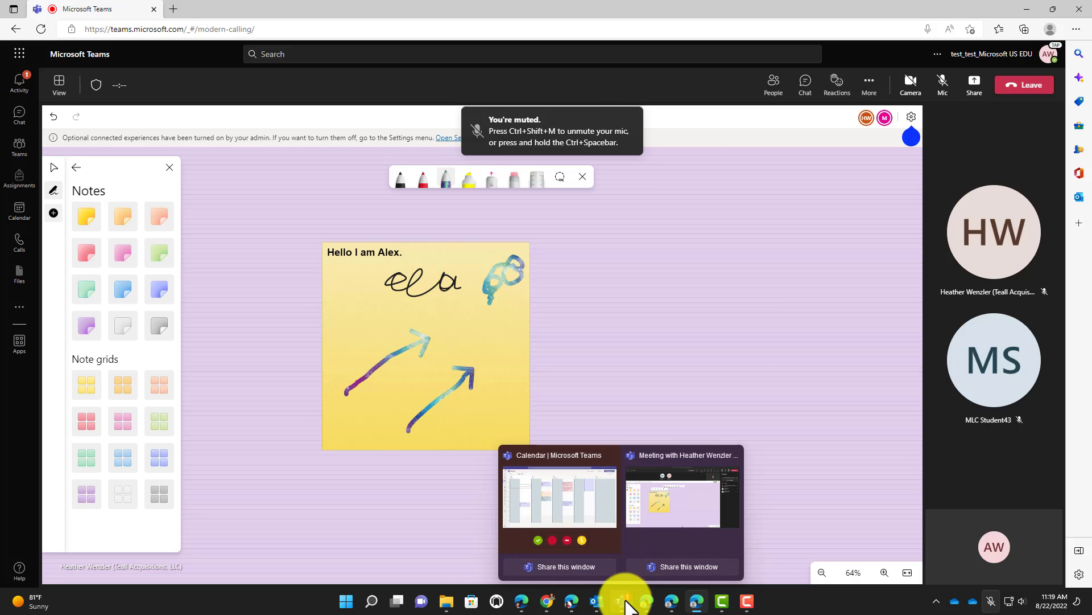
left_click(675, 539)
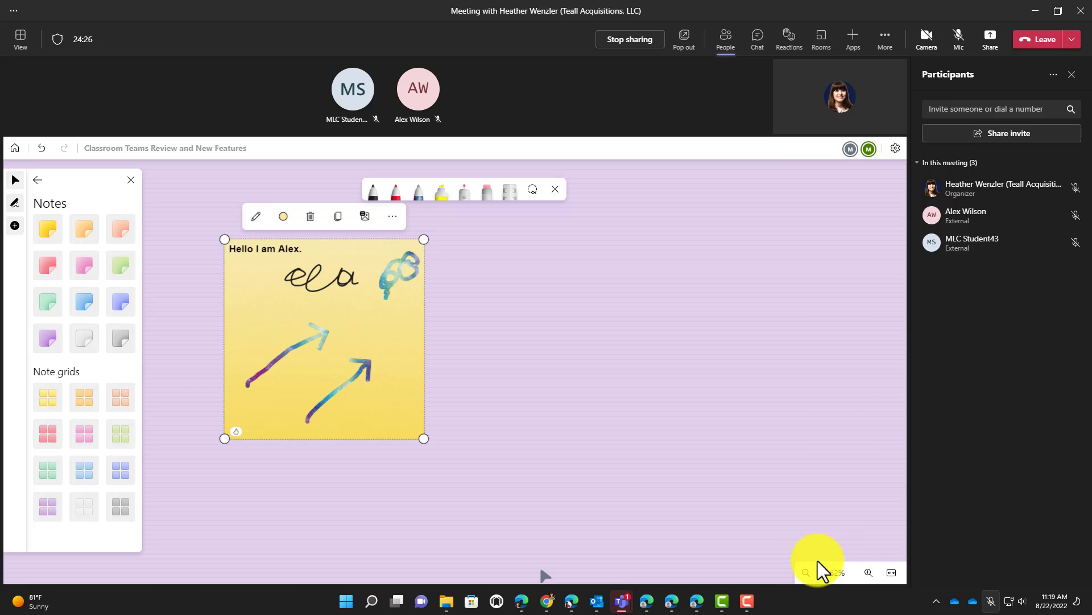
left_click(806, 571)
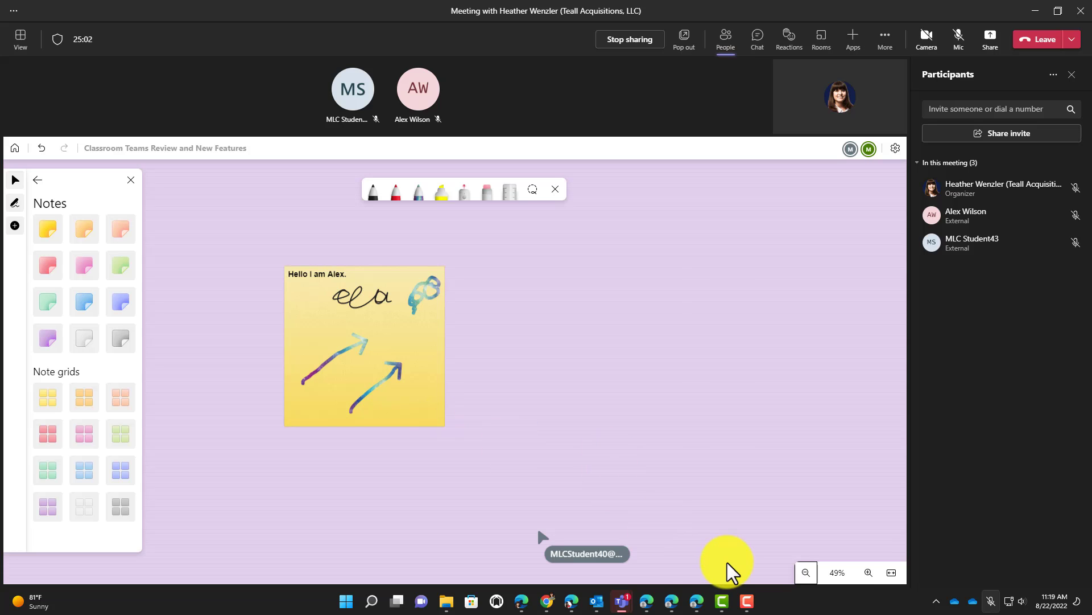
left_click(705, 602)
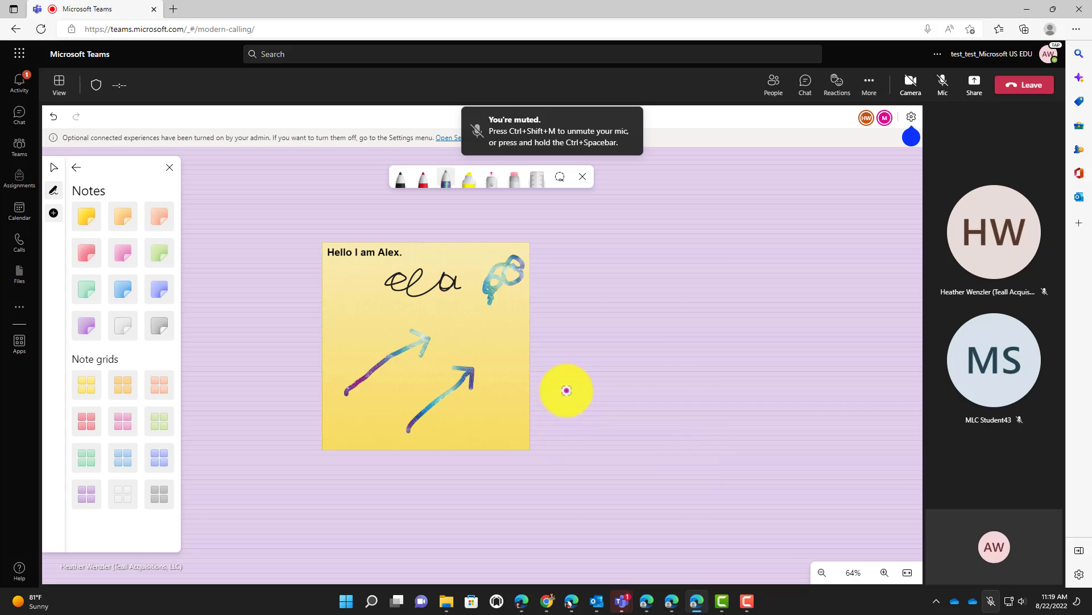
left_click(73, 167)
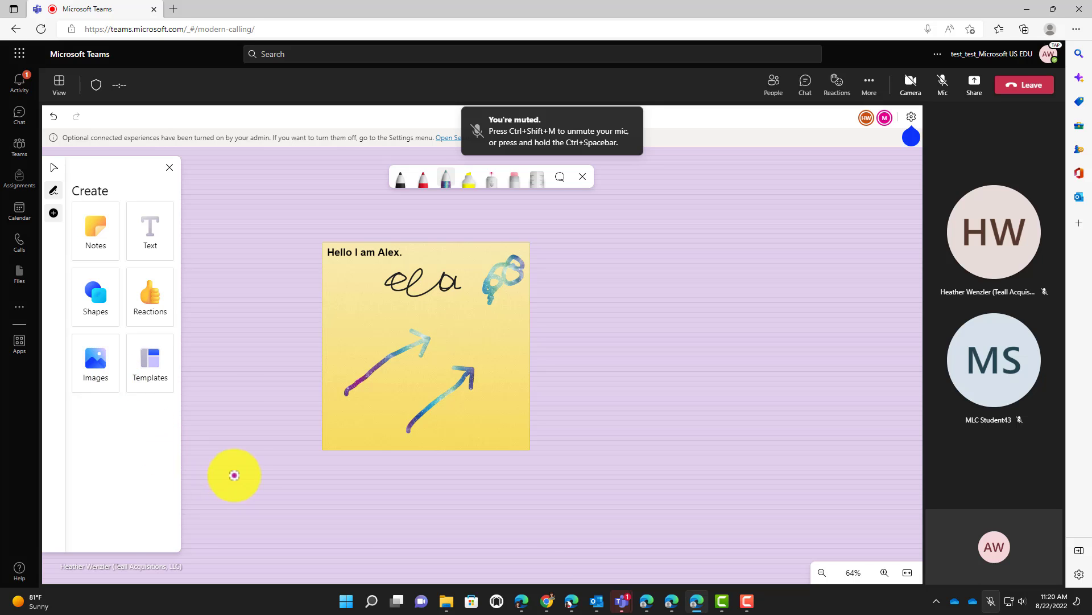
- In the organizer's meeting window, toggle Collaborative cursors off and back on, and stop other participants from editing the whiteboard
mouse_move(624, 595)
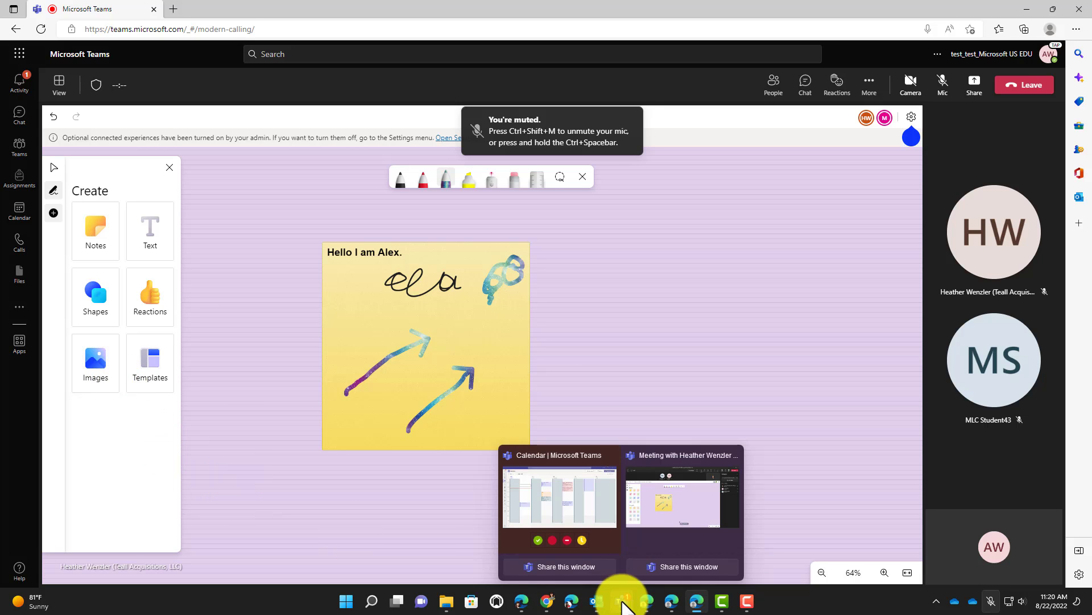
left_click(645, 540)
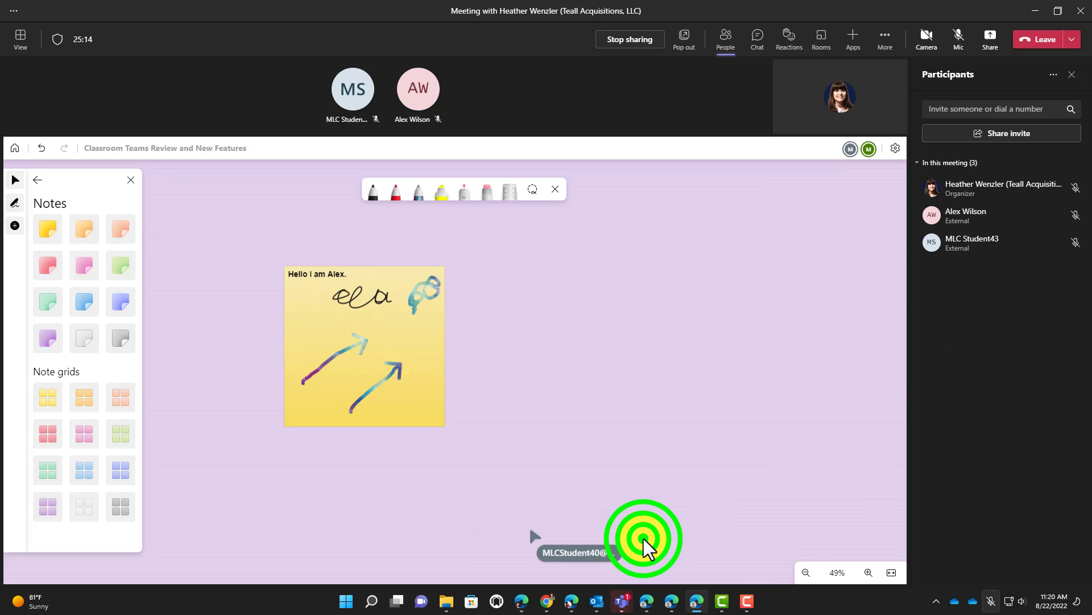
left_click(895, 149)
left_click(883, 192)
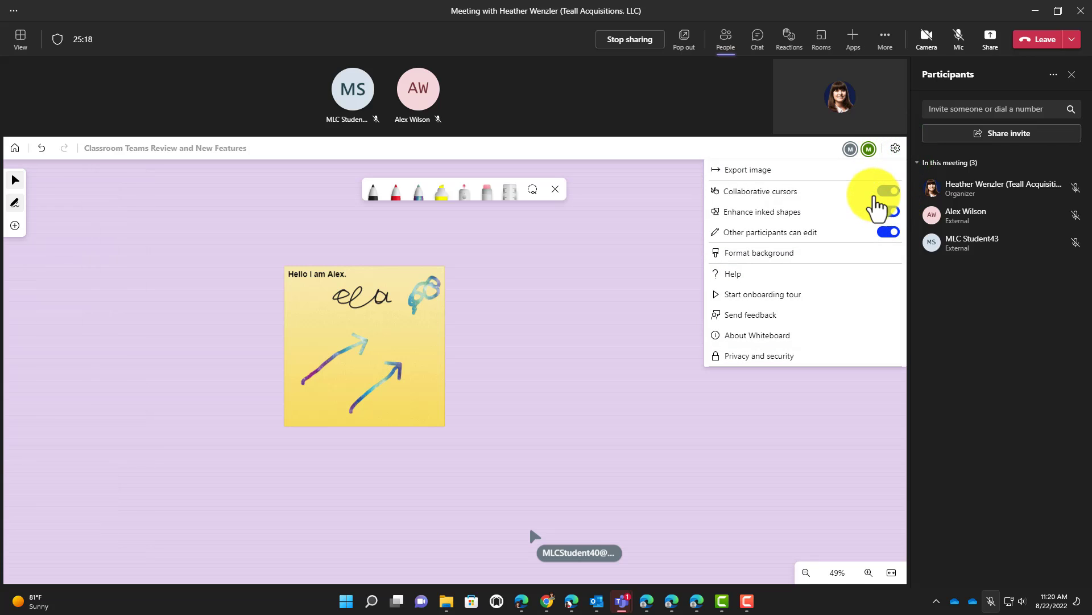
left_click(883, 192)
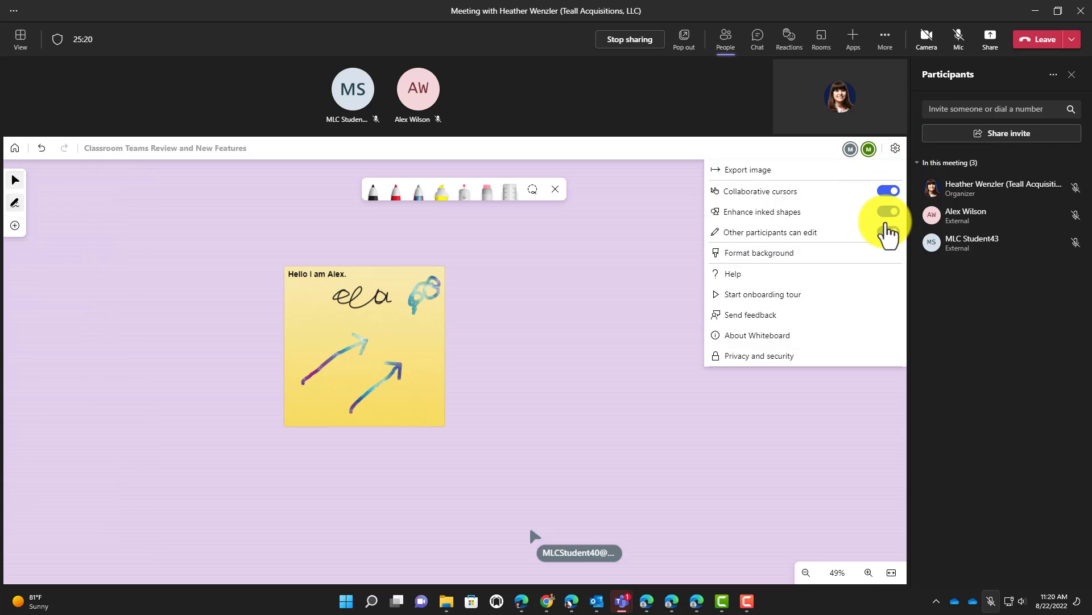
left_click(885, 233)
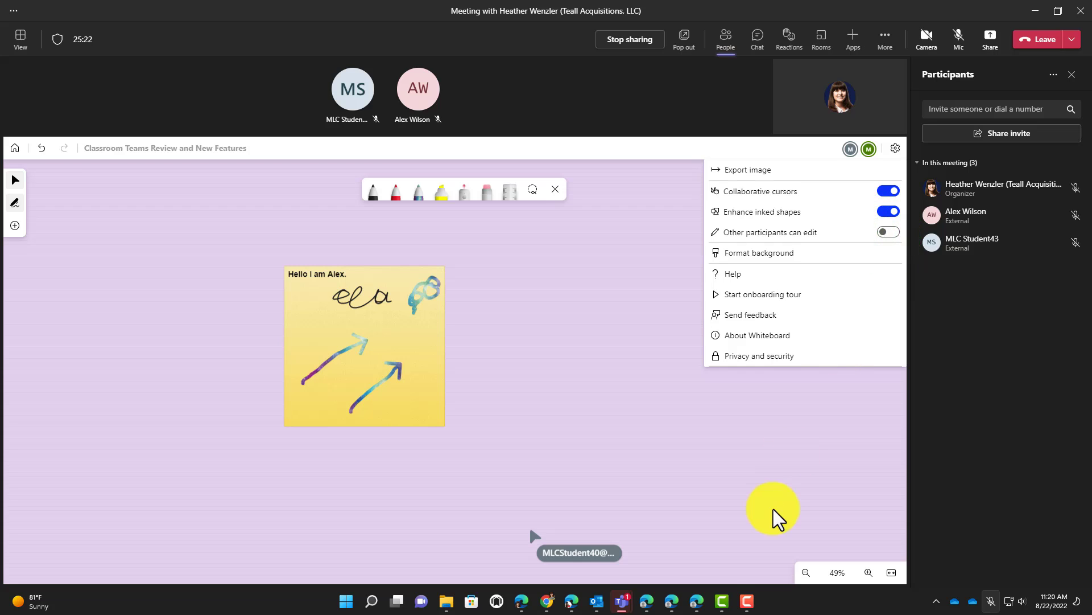
- Switch to the participant's window and pan around the view-only whiteboard to examine what a participant can still do
mouse_move(698, 601)
left_click(712, 547)
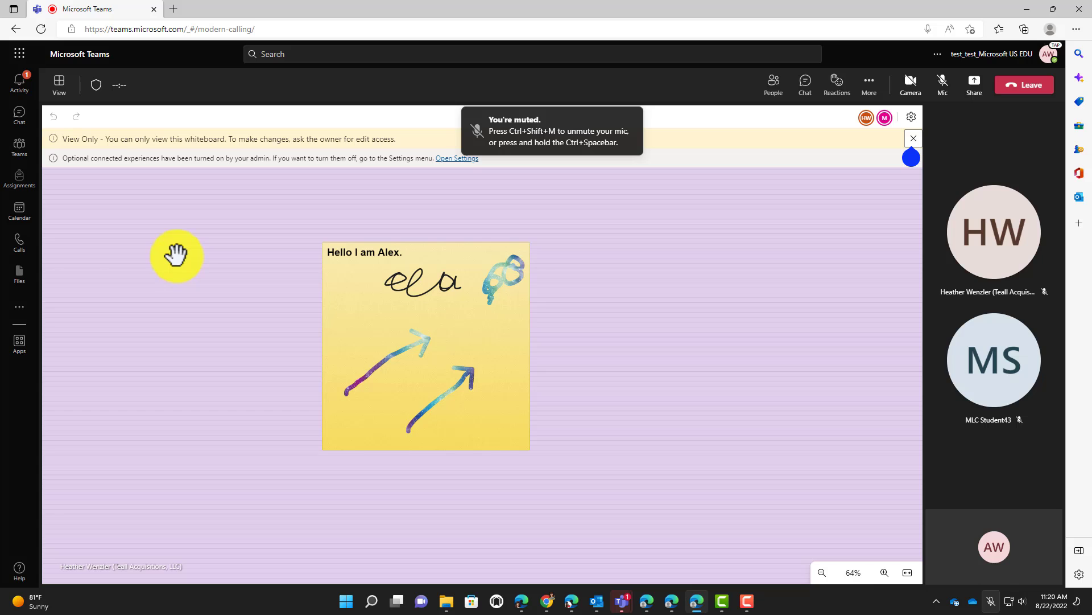
left_click_drag(135, 255, 270, 260)
left_click_drag(266, 273, 160, 296)
left_click_drag(247, 252, 408, 297)
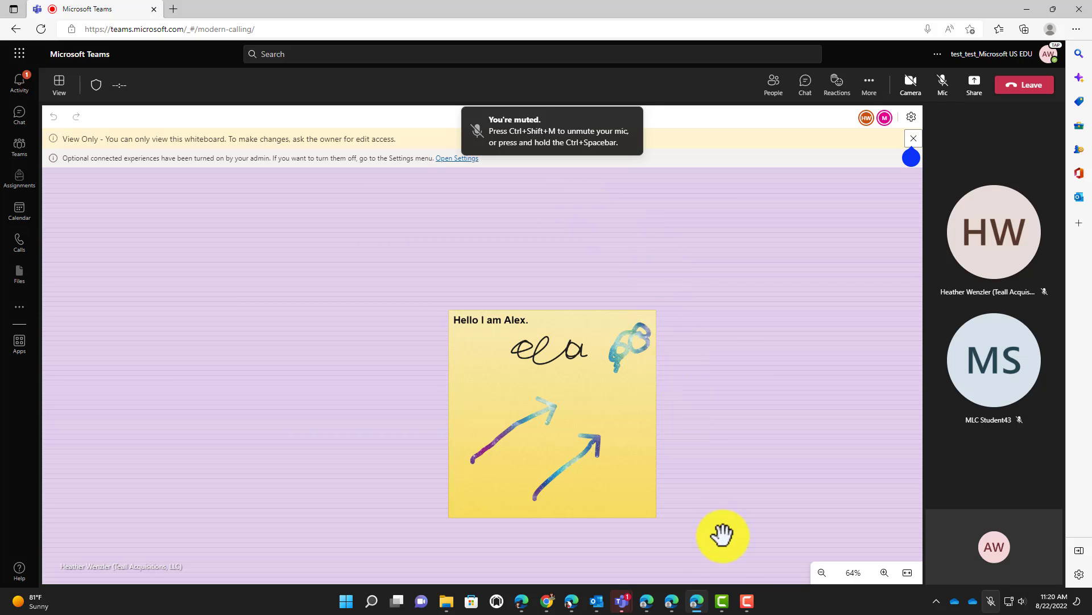
- Return to the organizer's meeting window and open the whiteboard's Export image options
mouse_move(695, 602)
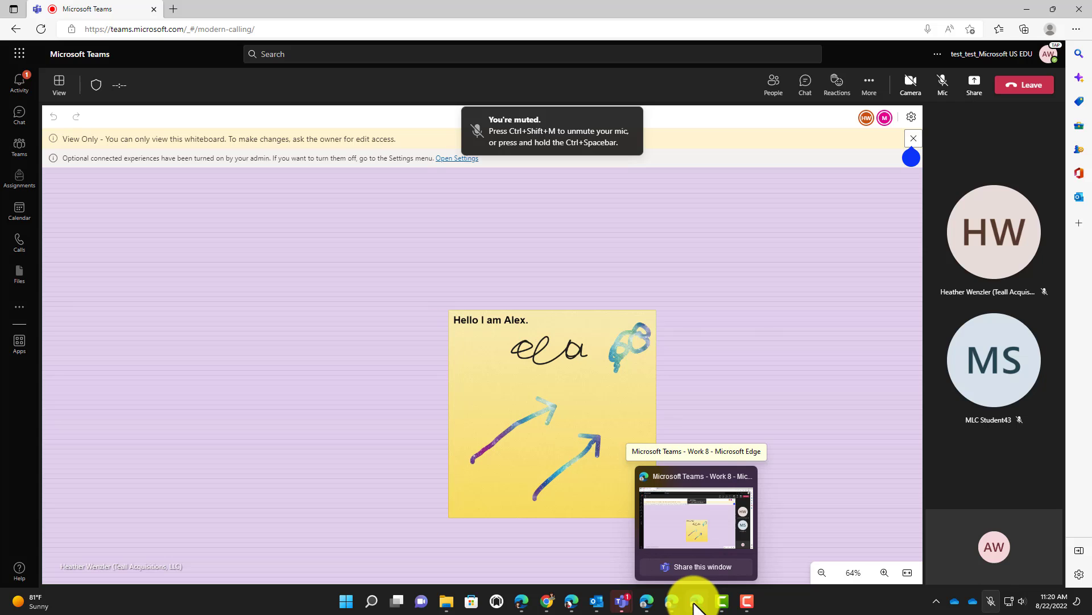
mouse_move(623, 601)
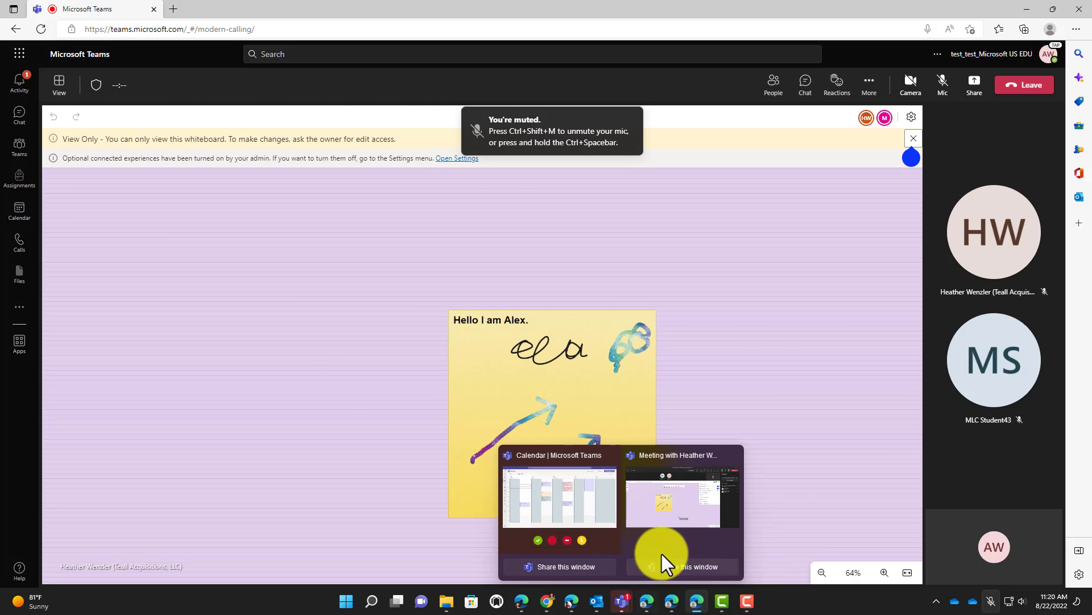
left_click(661, 554)
left_click(740, 170)
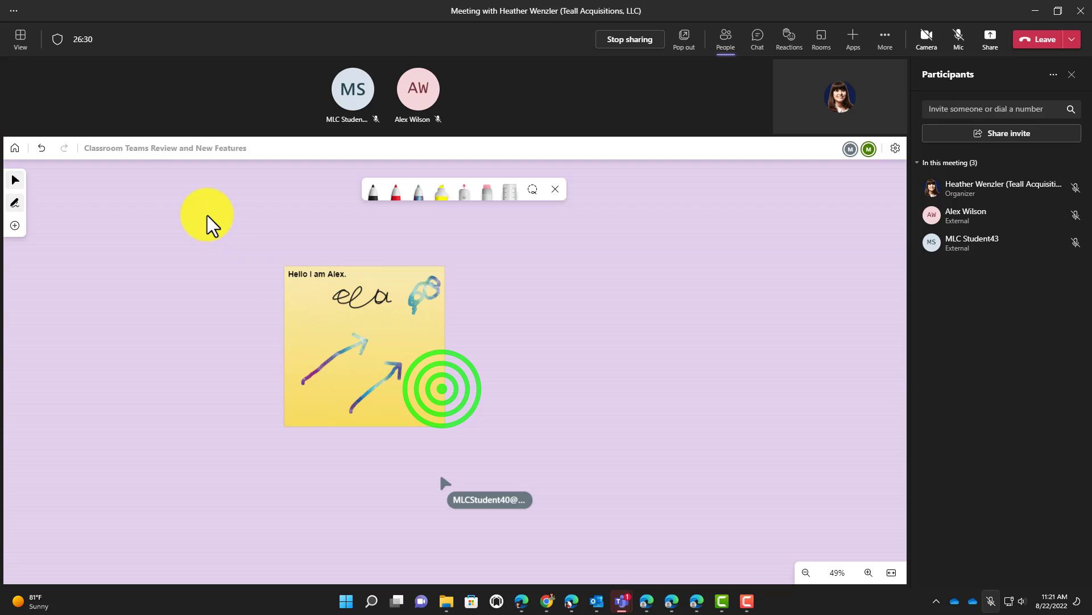
- Go to the whiteboard home, and open the "NDE: MSFT Whiteboard in Teams" meeting chat in Teams
left_click(16, 148)
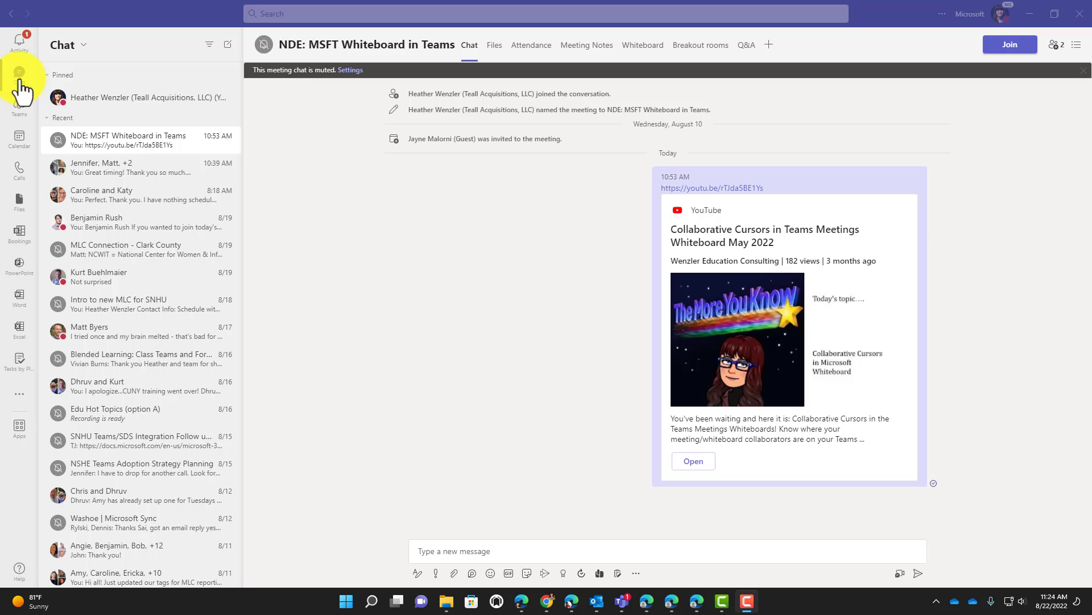
left_click(166, 144)
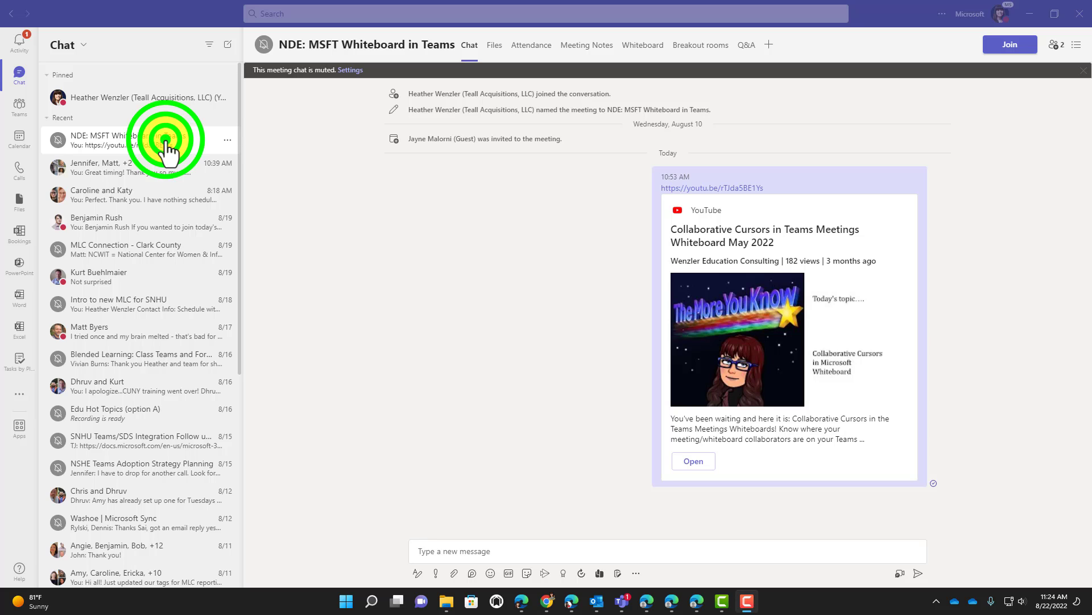